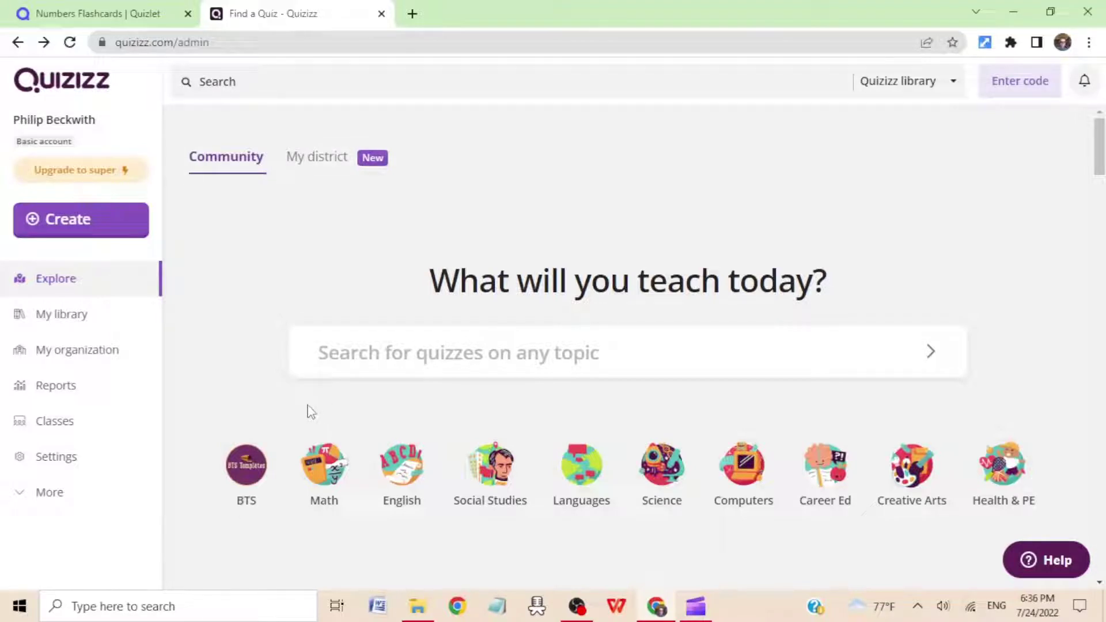
Create a new quiz named 'Numbers' with the World Languages subject and open its editor.
click(84, 218)
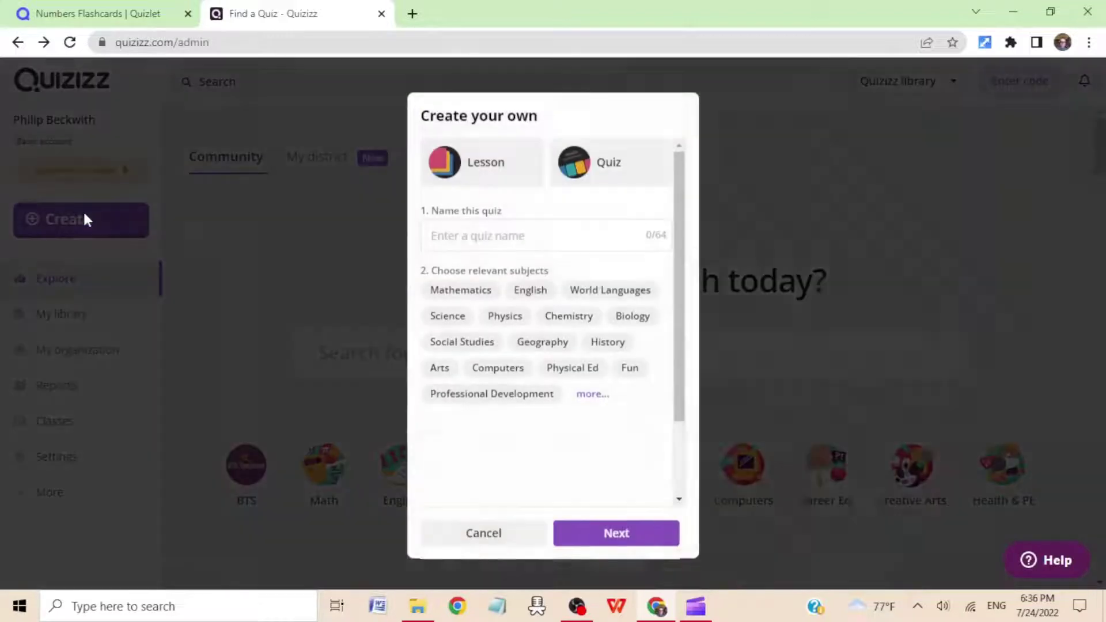
click(609, 160)
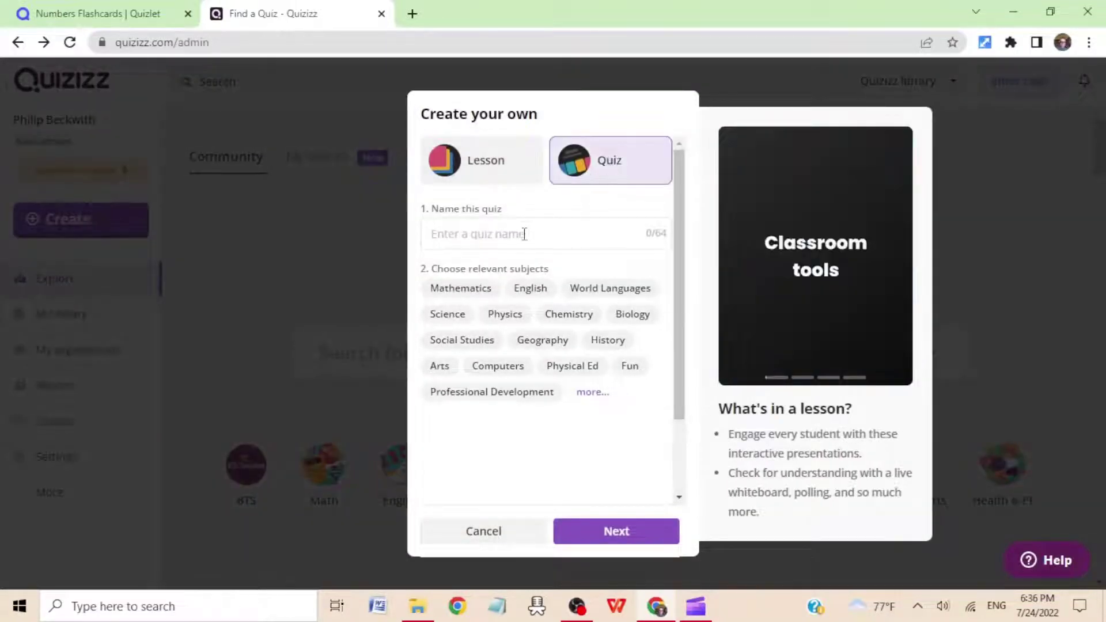
click(517, 234)
text(Numbers)
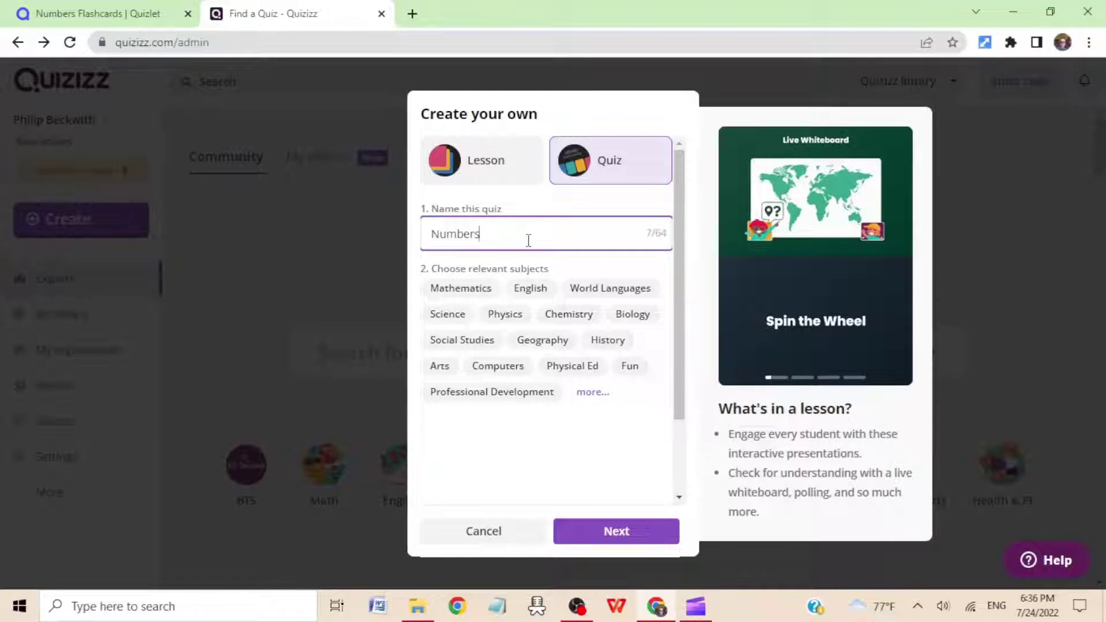
click(601, 295)
click(601, 291)
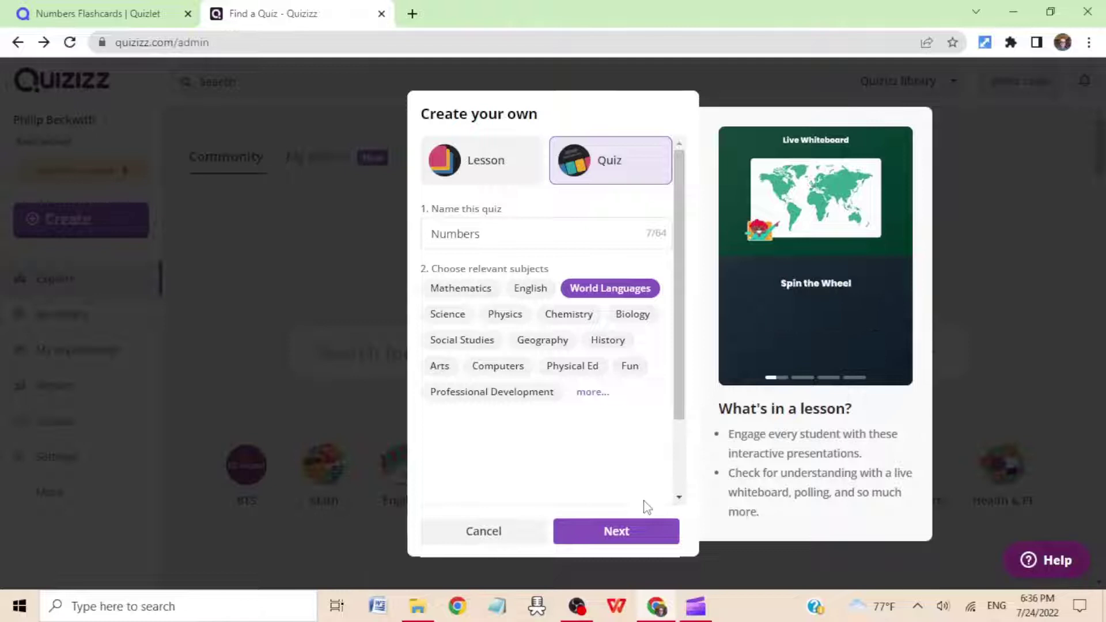
click(625, 533)
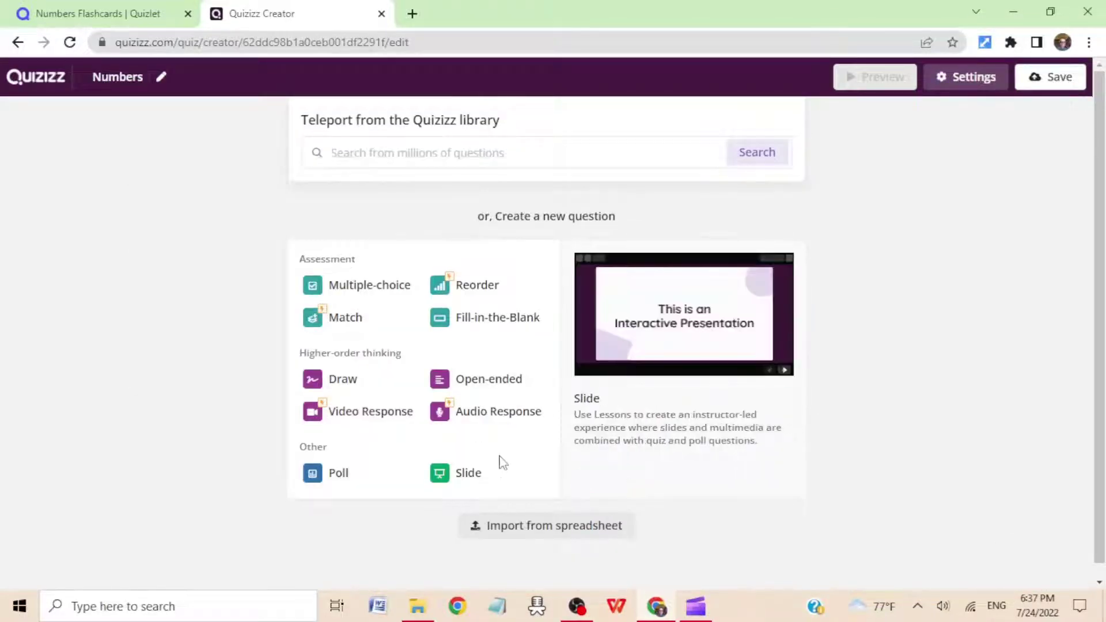
Download the QuizizzSampleSpreadsheet.xlsx import template and open it in the spreadsheet program.
click(571, 532)
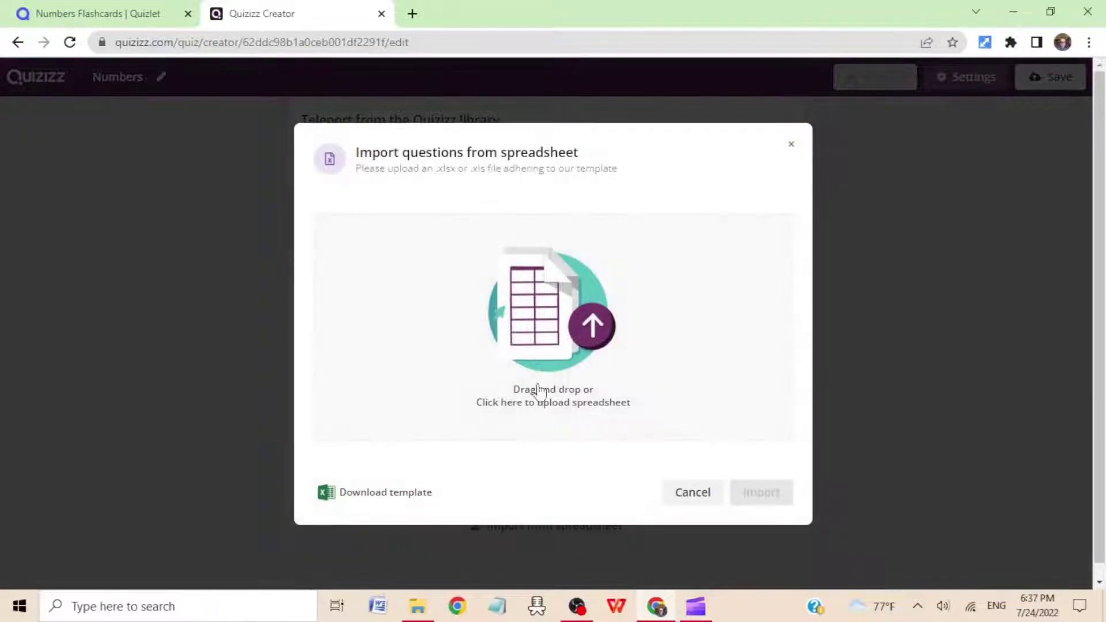
click(385, 494)
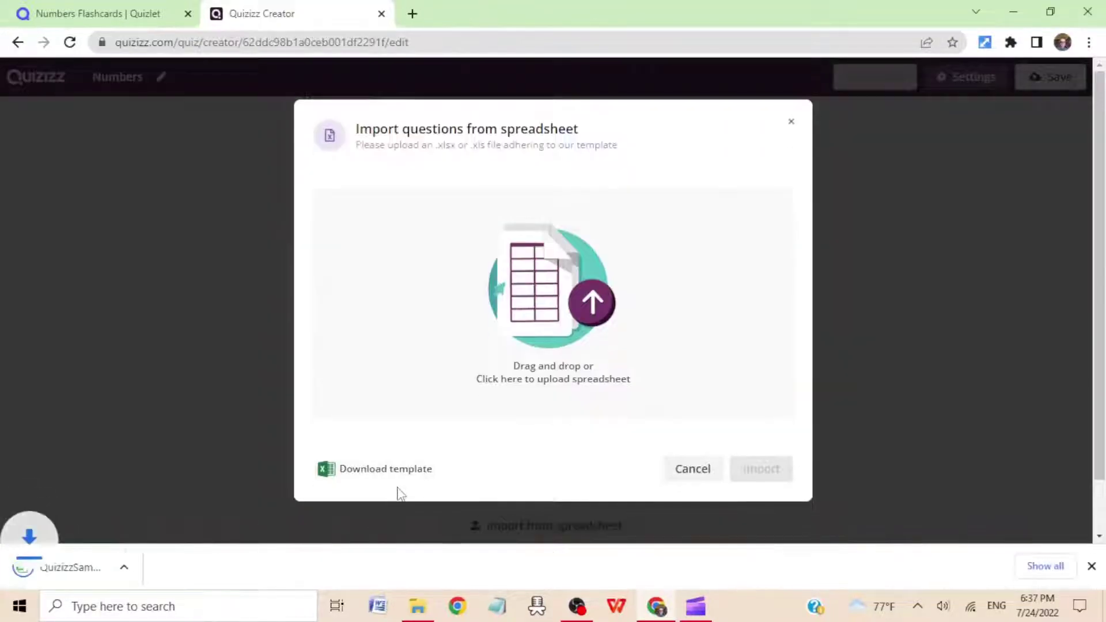
click(85, 571)
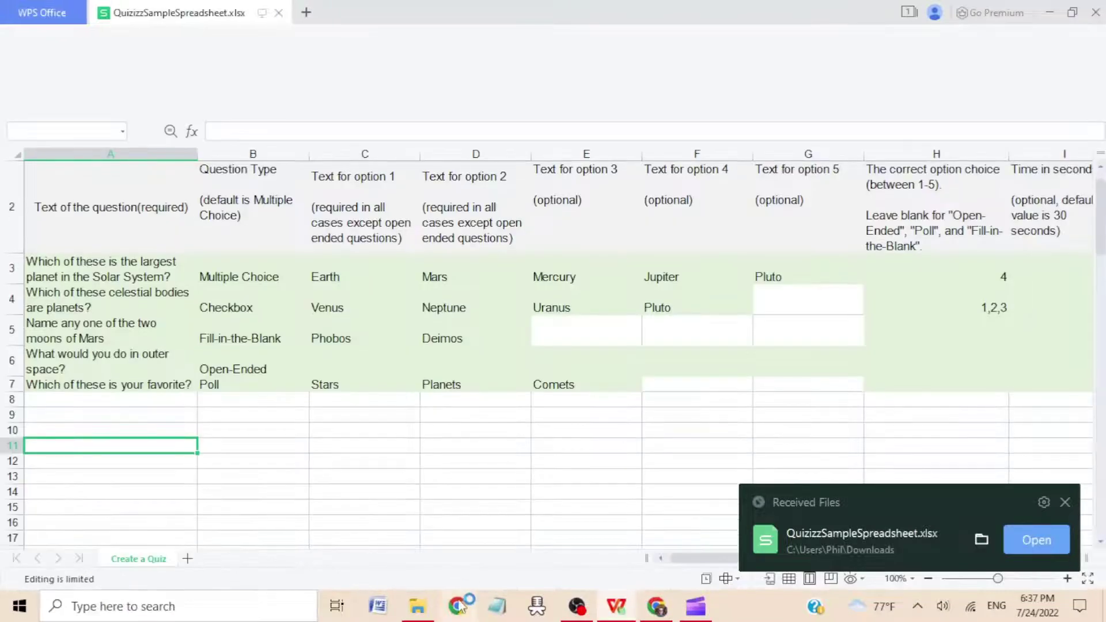
click(660, 612)
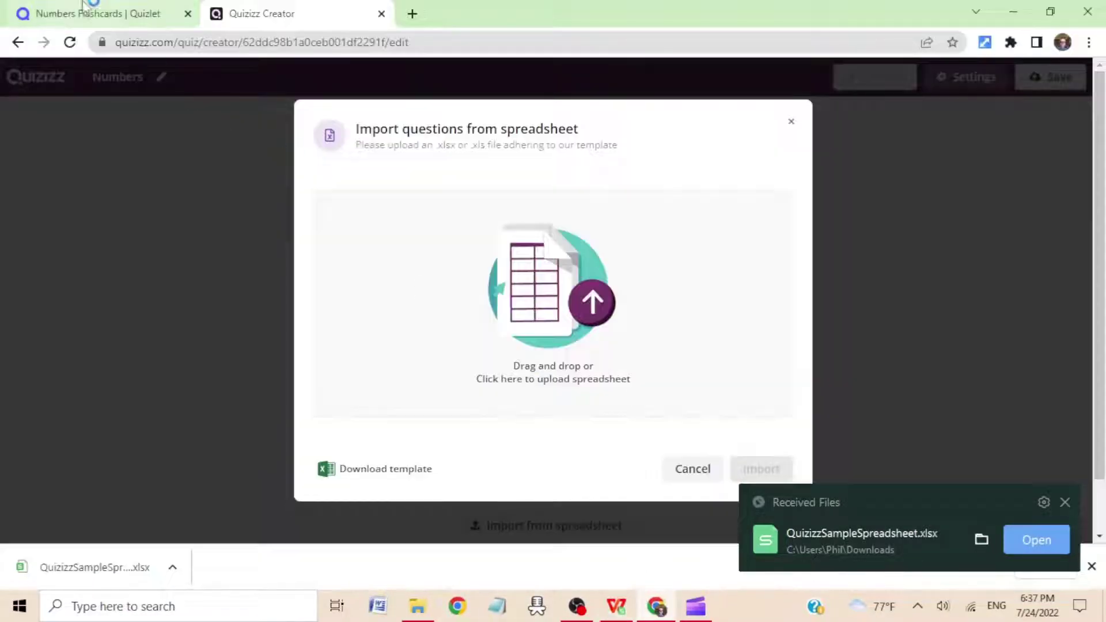
Export the Quizlet Numbers set's ten term pairs as tab-separated text and select it.
click(96, 16)
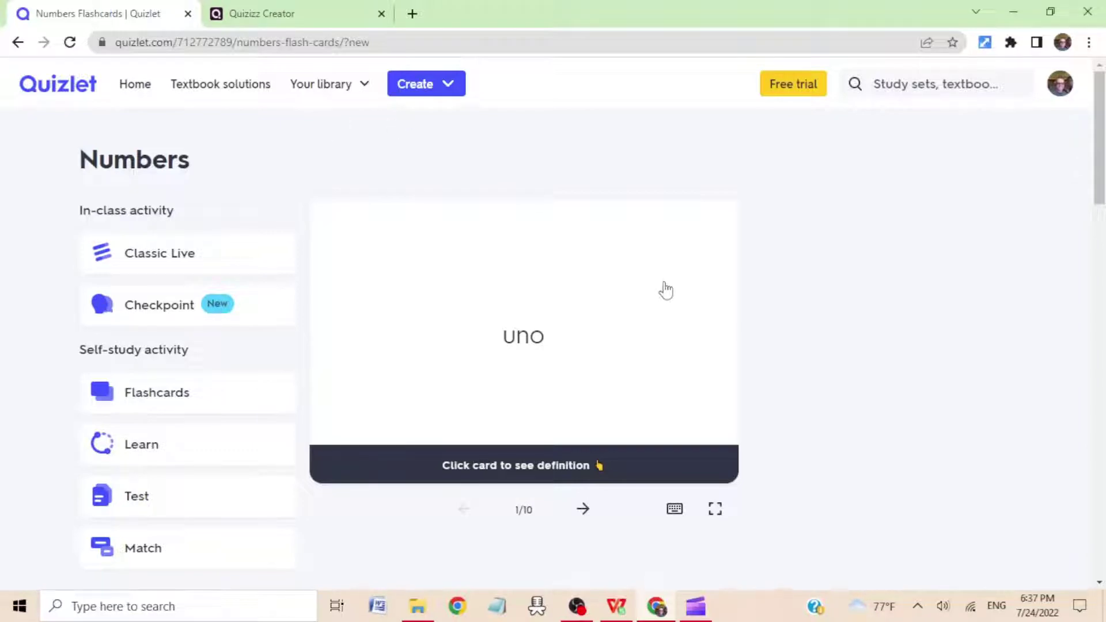
scroll(692, 340, down, 3)
click(721, 487)
scroll(697, 397, down, 2)
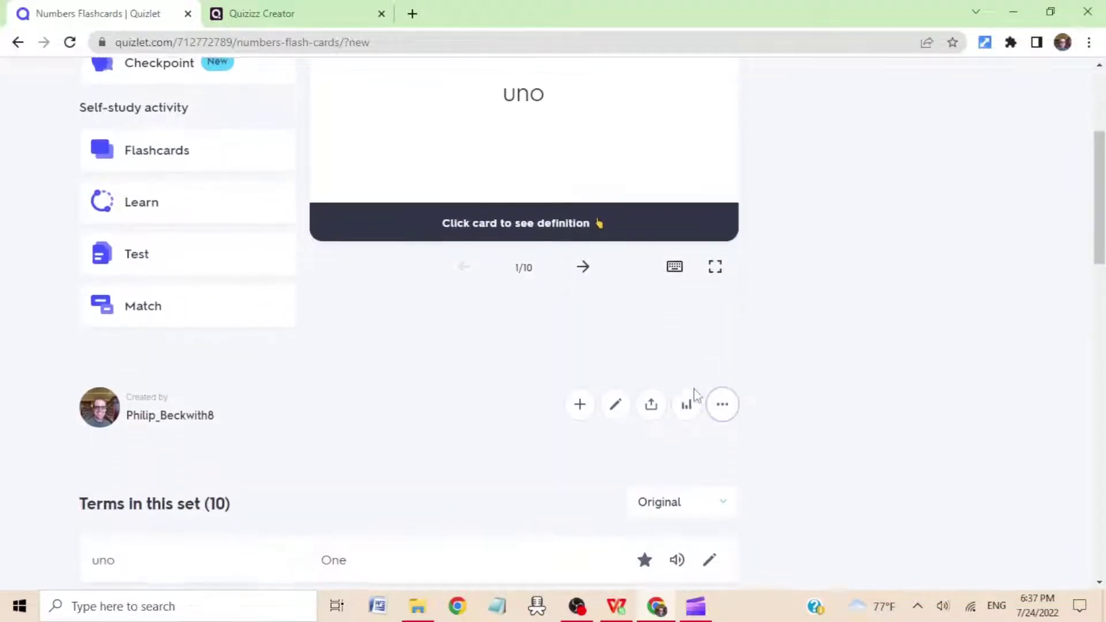
click(721, 416)
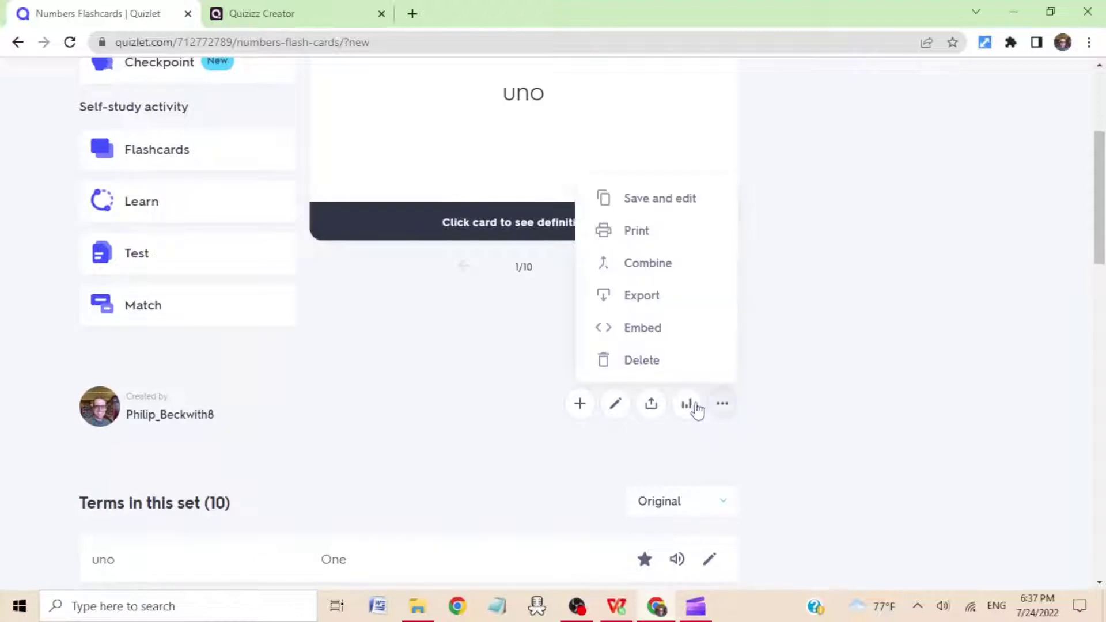
click(657, 306)
scroll(524, 356, down, 3)
click(437, 402)
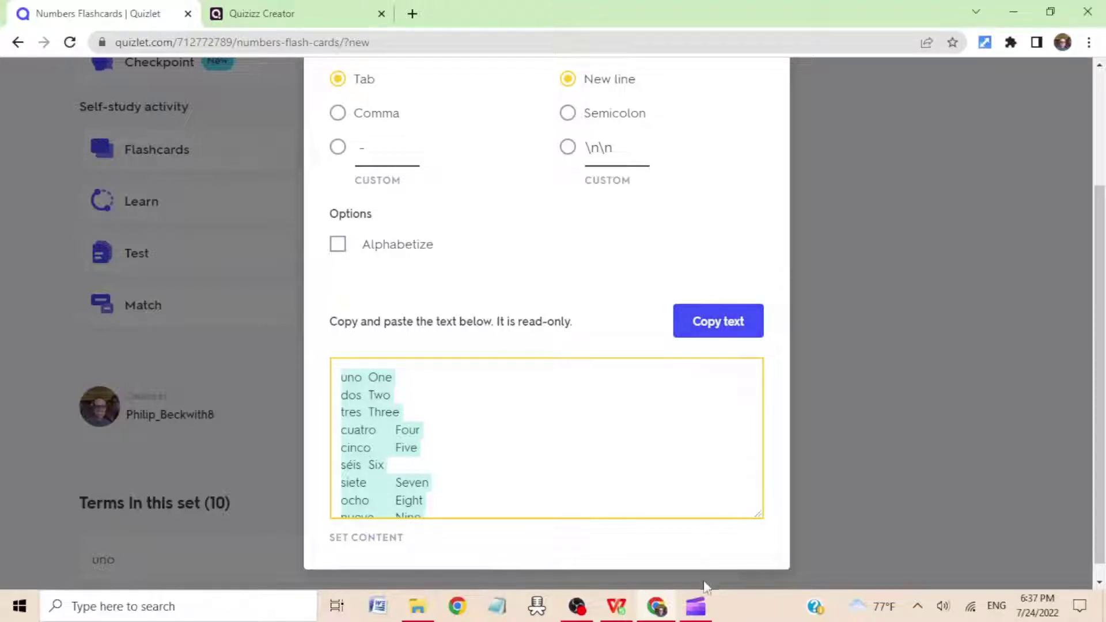
Paste the ten Spanish–English pairs into a new Sheet1 and copy the Spanish words in A1:A10.
click(616, 606)
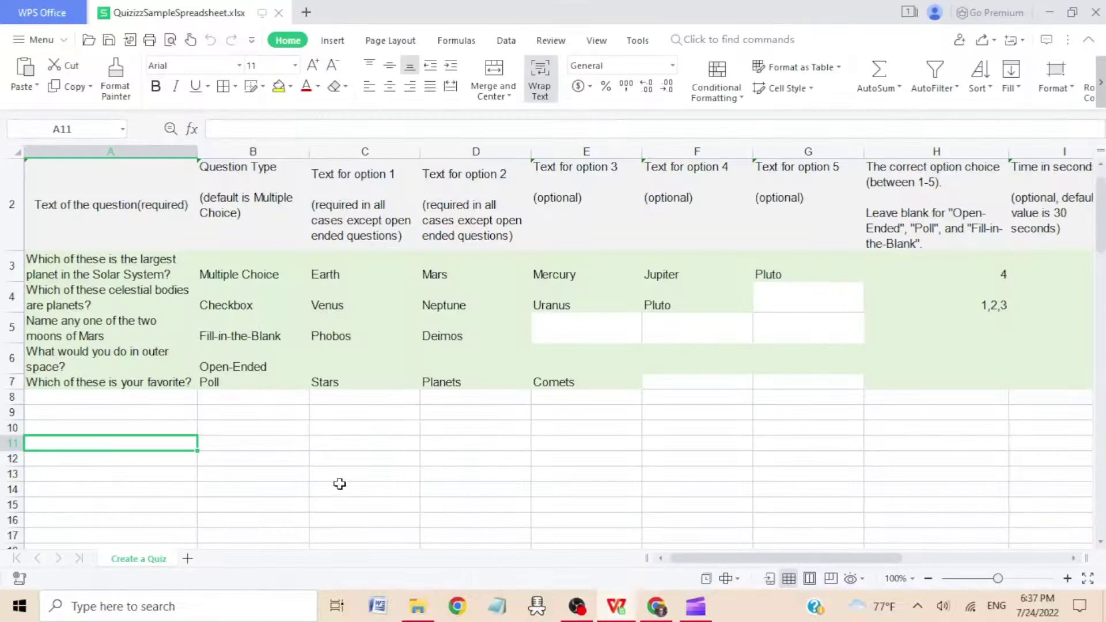
click(188, 559)
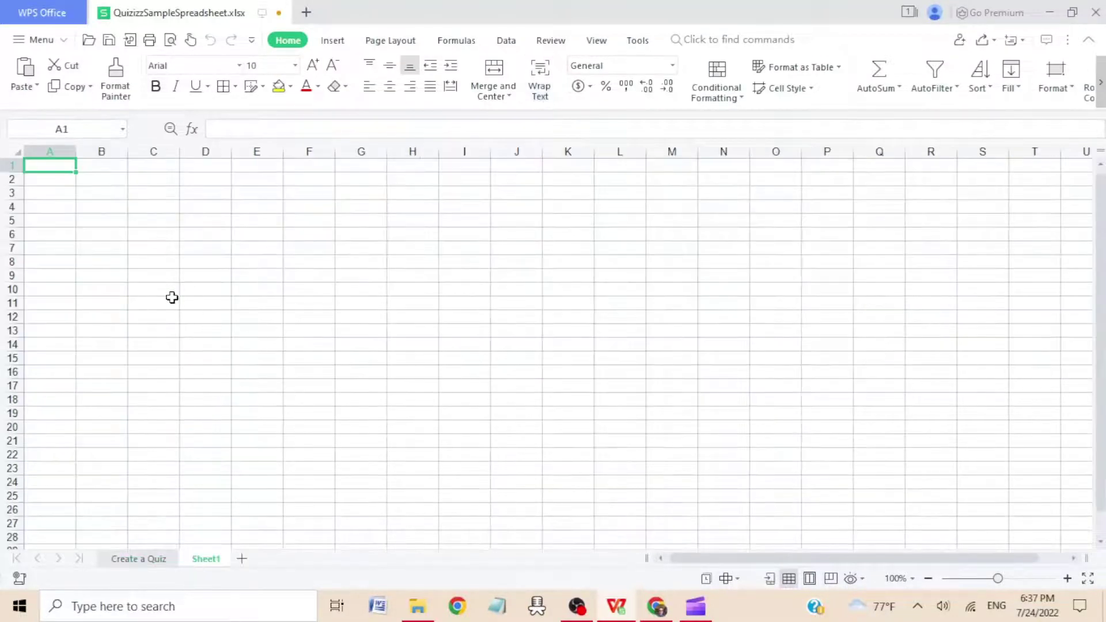
text(uno	One dos	Two tres	Three cuatro	Four cinco	Five séis	Six siete	Seven ocho	Eight nueve	Nine diez	Ten)
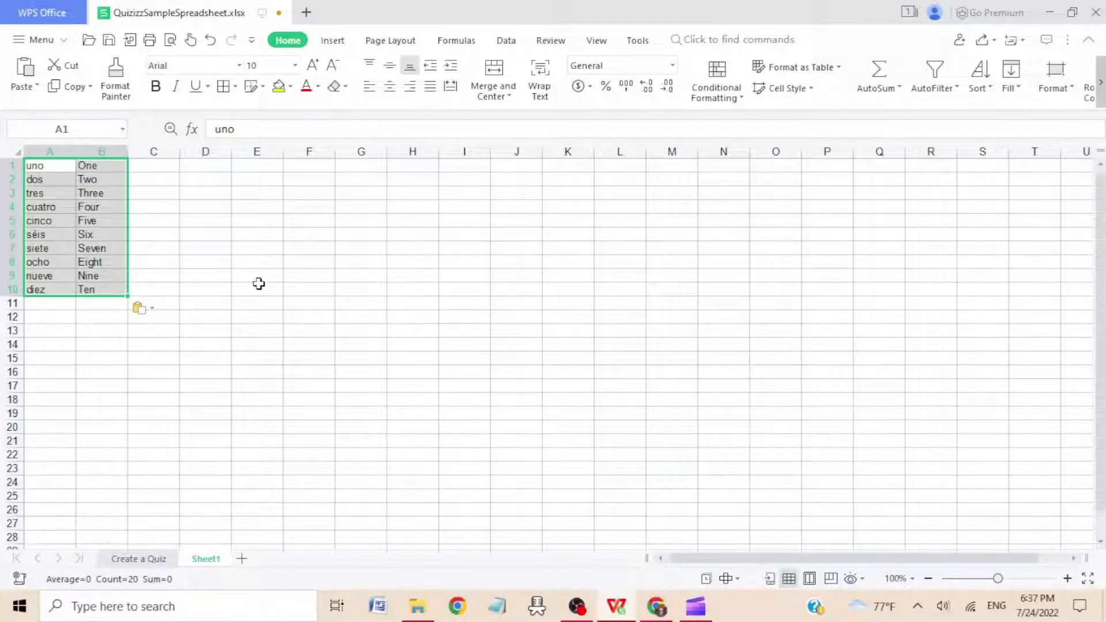
drag(51, 168, 45, 287)
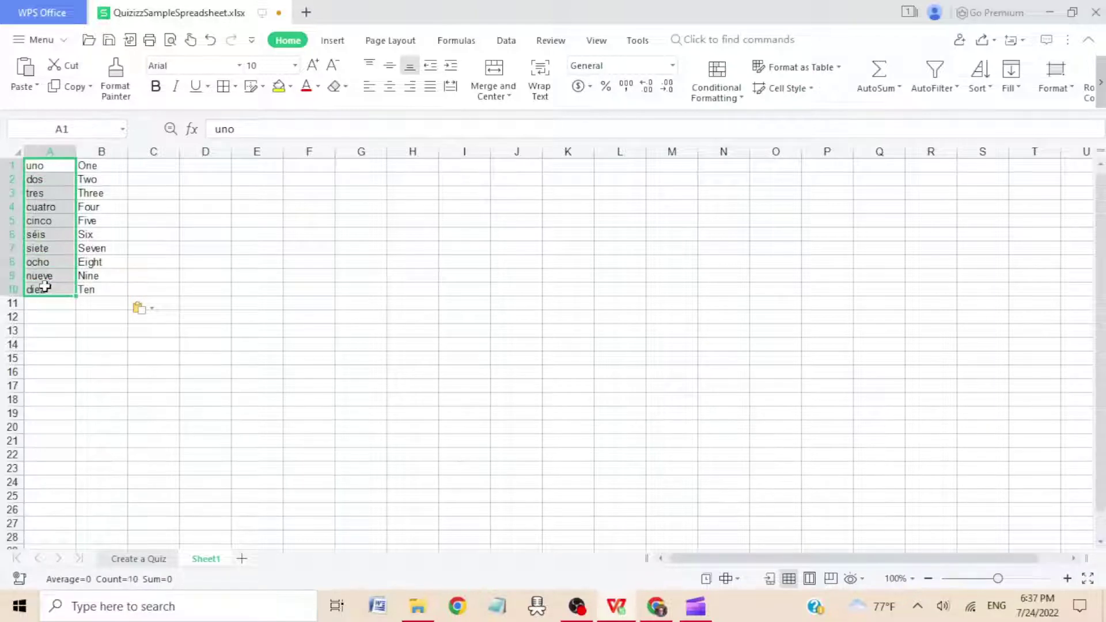
key(ctrl+c)
Paste uno through diez as question texts starting at A3 on the Create a Quiz sheet.
click(139, 559)
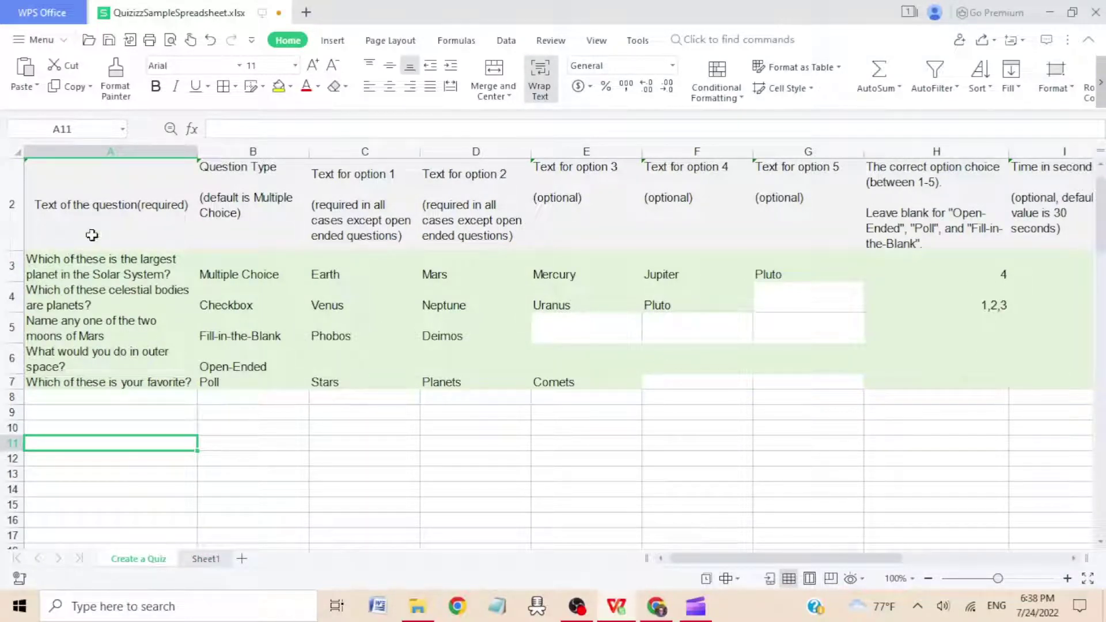
click(57, 270)
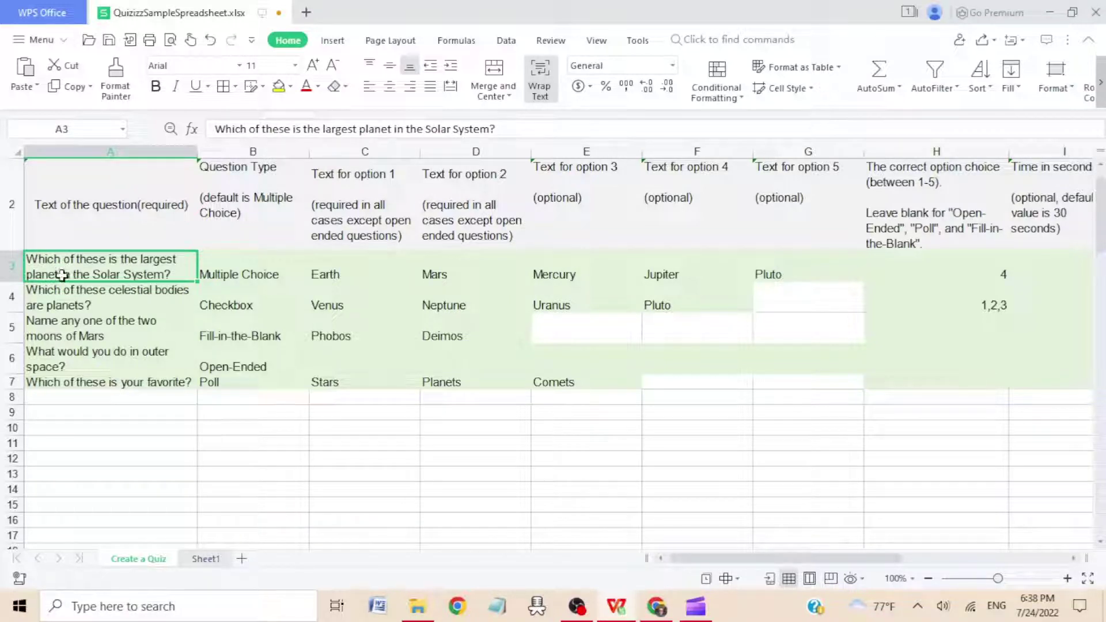
key(ctrl+v)
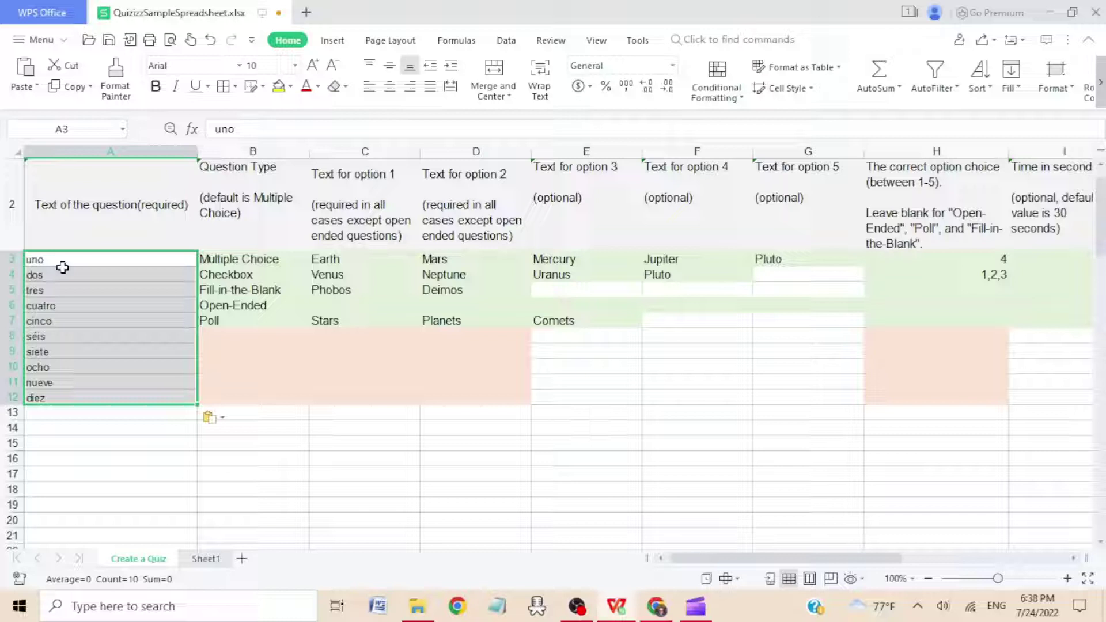
Copy the English numbers One–Ten from Sheet1's B1:B10.
click(206, 559)
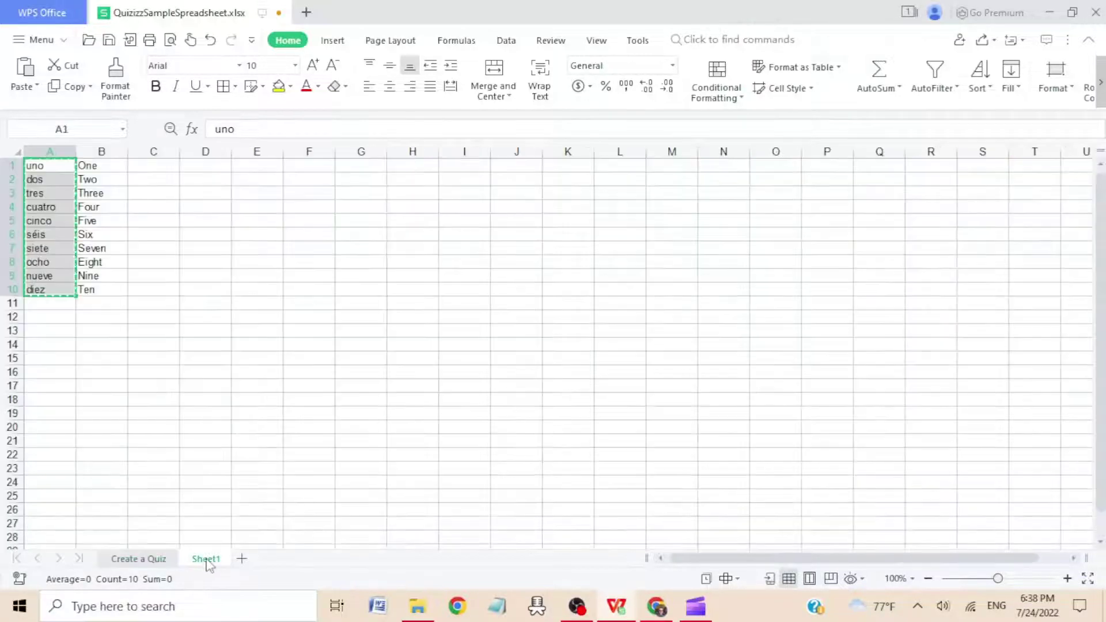
drag(103, 165, 91, 289)
key(ctrl+c)
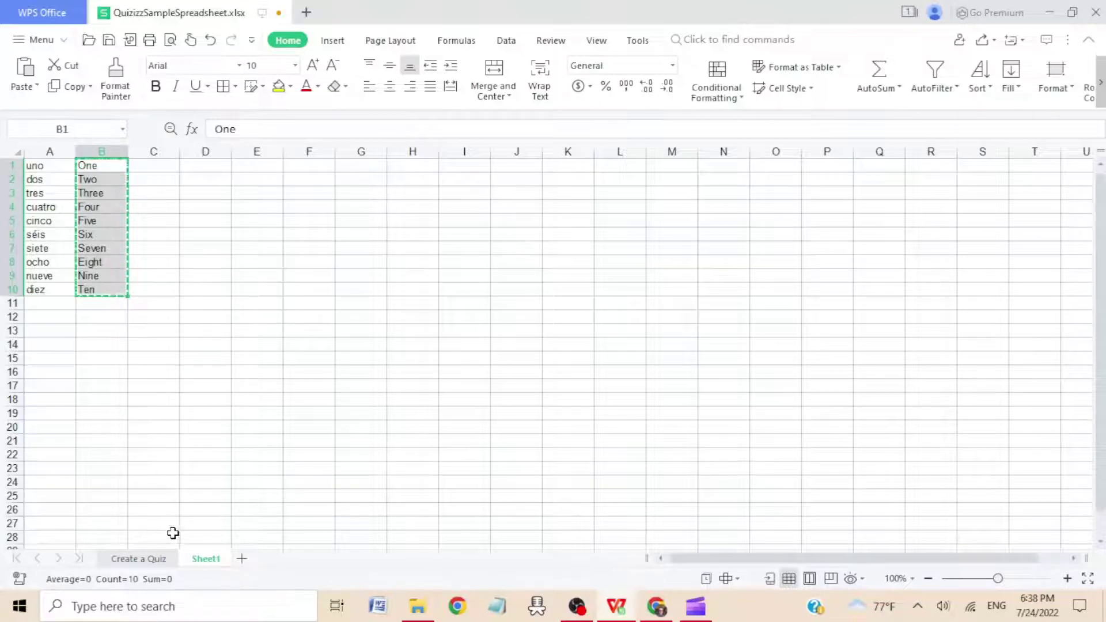
click(144, 559)
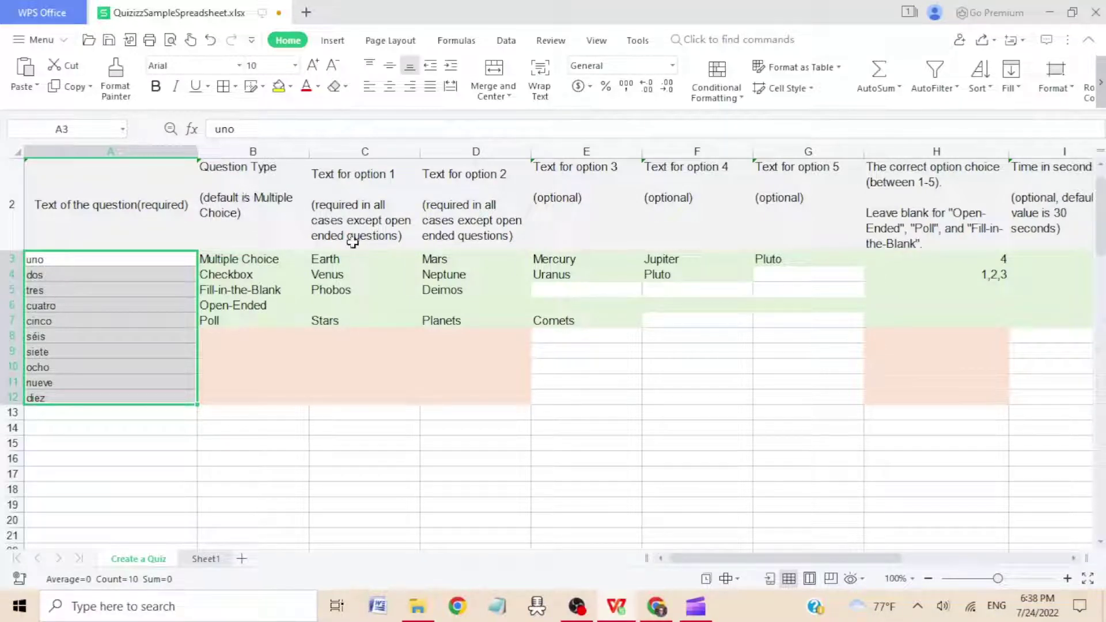
Paste the One–Ten list into the option columns starting at C3, D5, E8, F11 and G13.
click(345, 260)
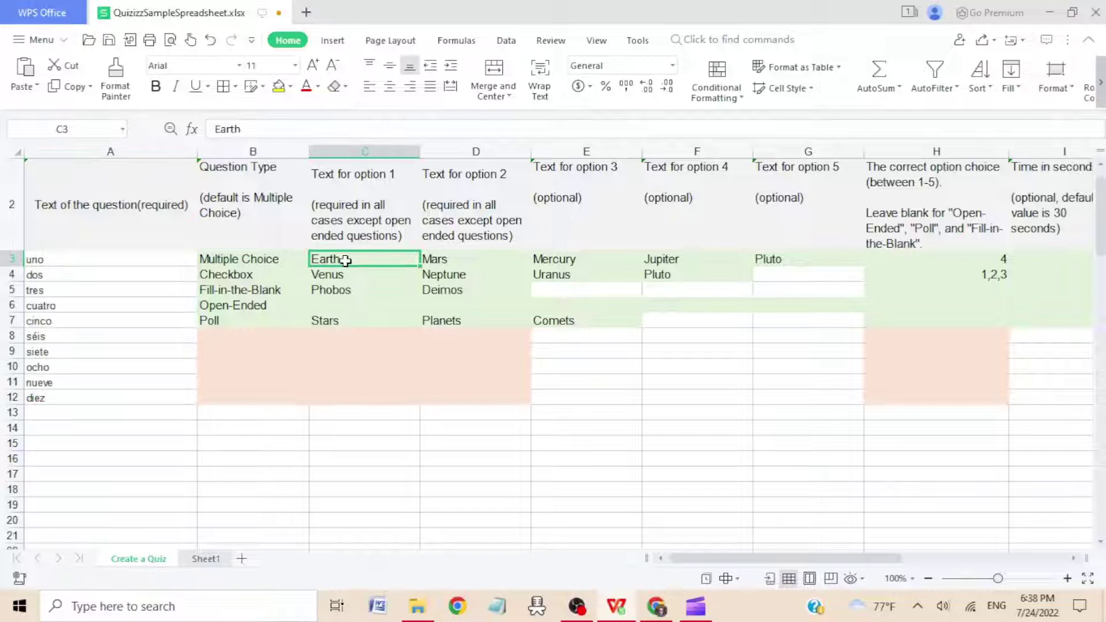
key(ctrl+v)
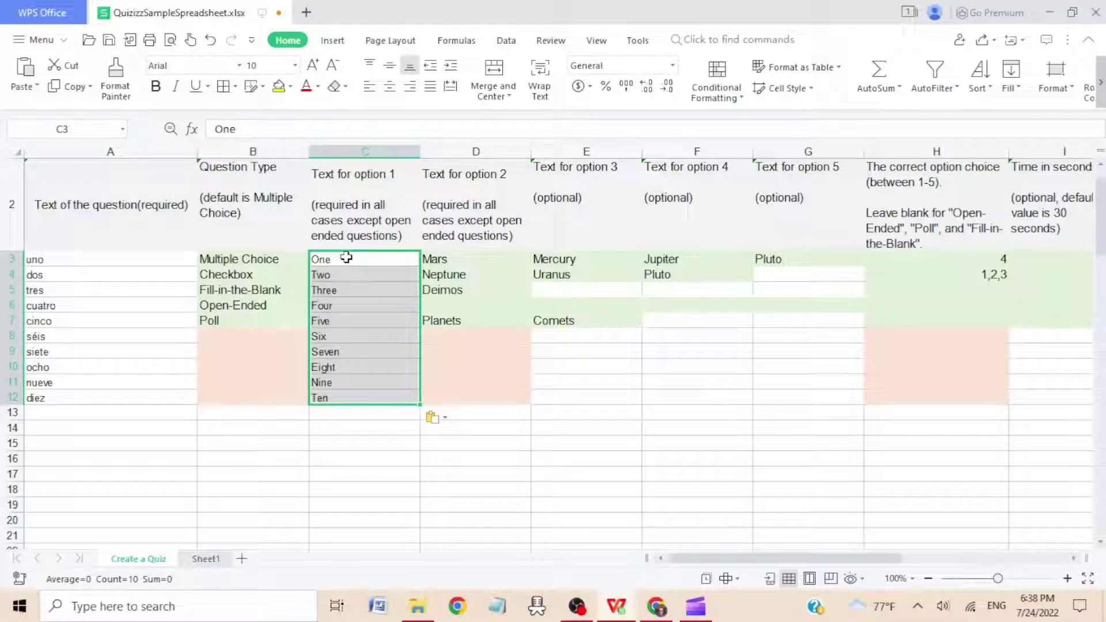
click(446, 291)
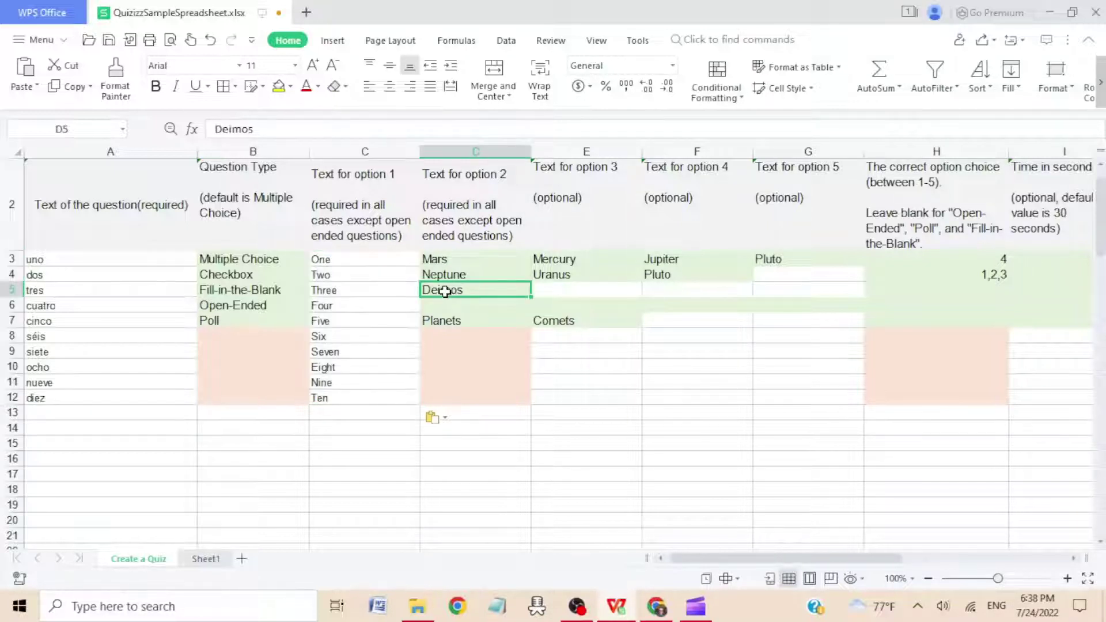
key(ctrl+v)
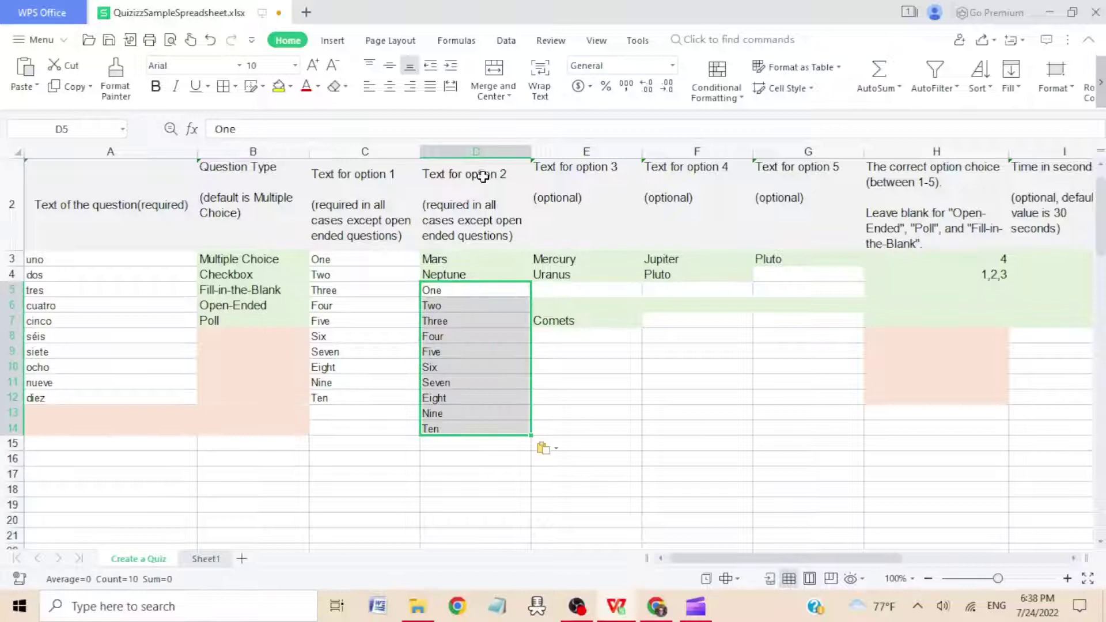
click(555, 337)
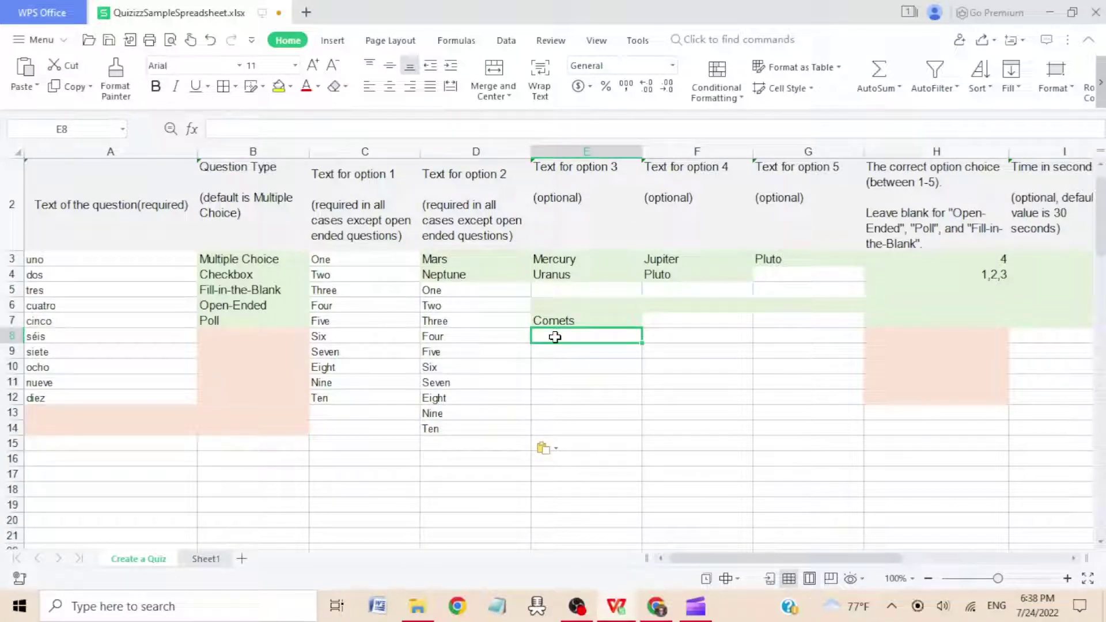
key(ctrl+v)
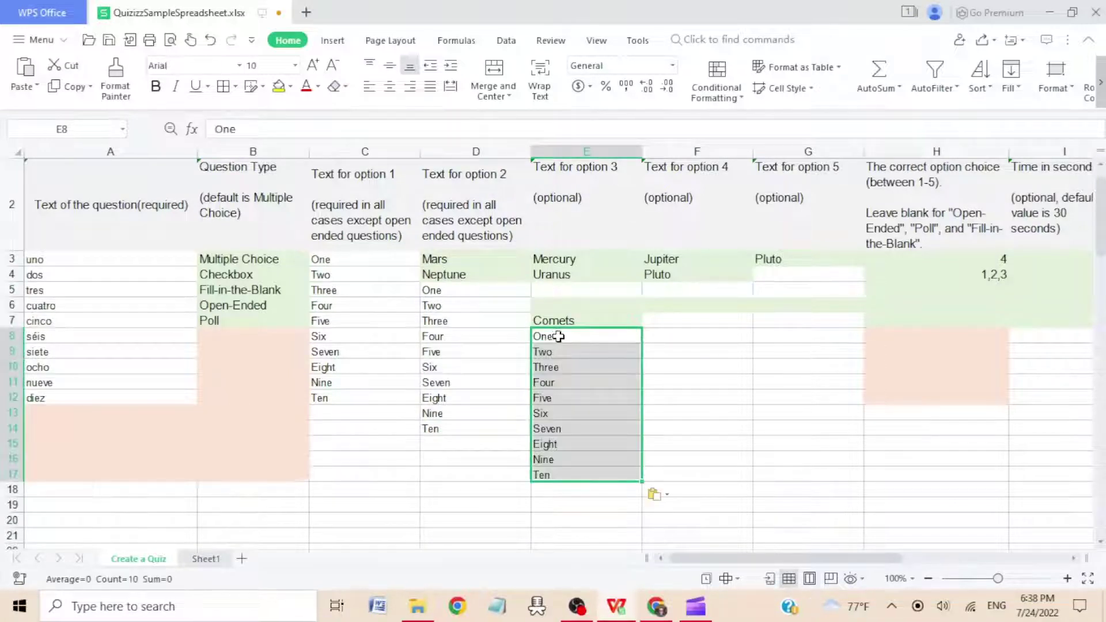
click(674, 377)
key(ctrl+v)
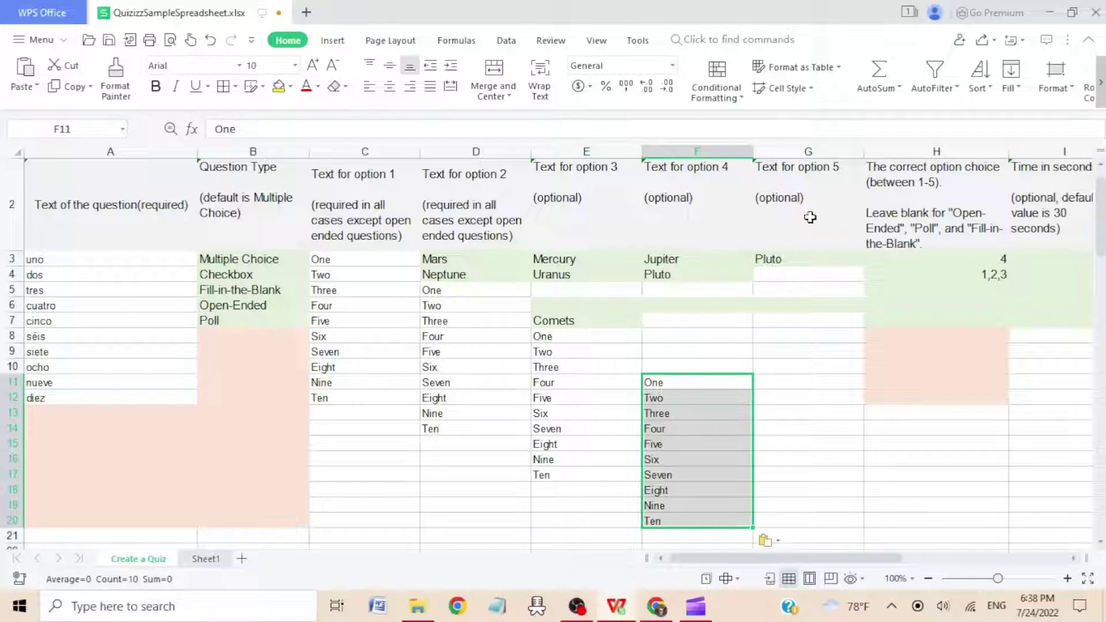
click(769, 416)
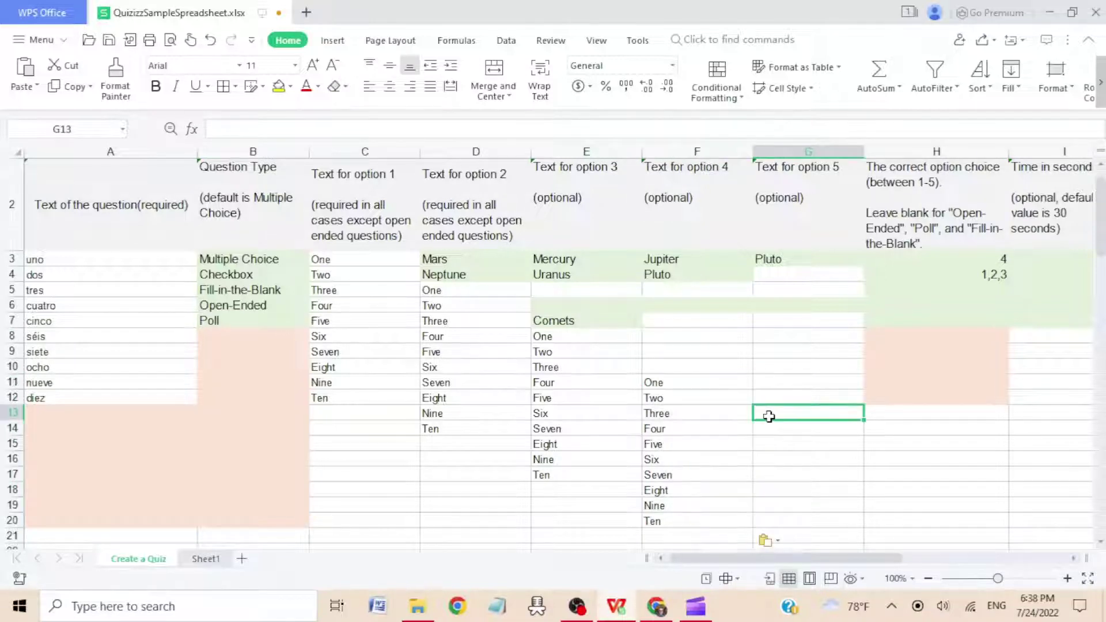
key(ctrl+v)
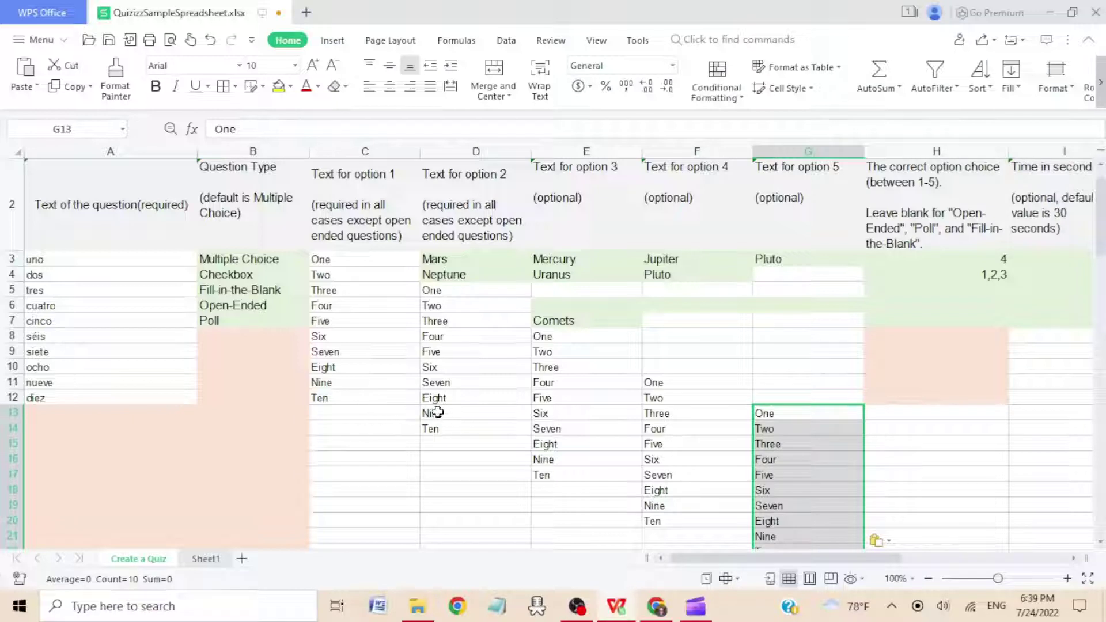
Move the overflowing Nine–Ten up to D3 and Six–Ten up to E3.
drag(438, 413, 432, 427)
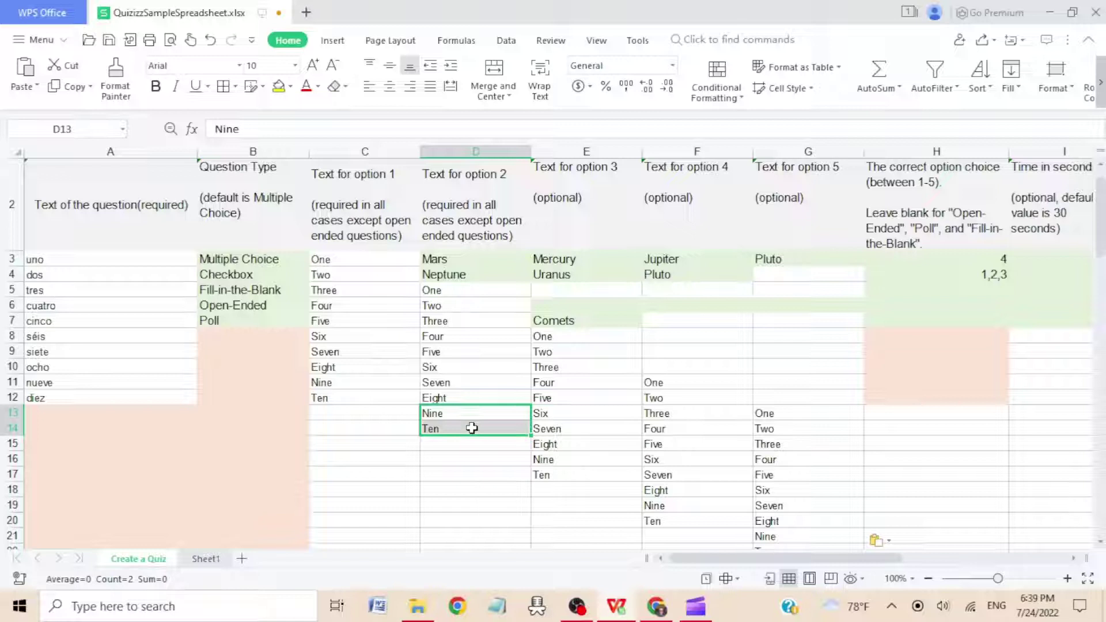
key(ctrl+c)
scroll(468, 412, up, 1)
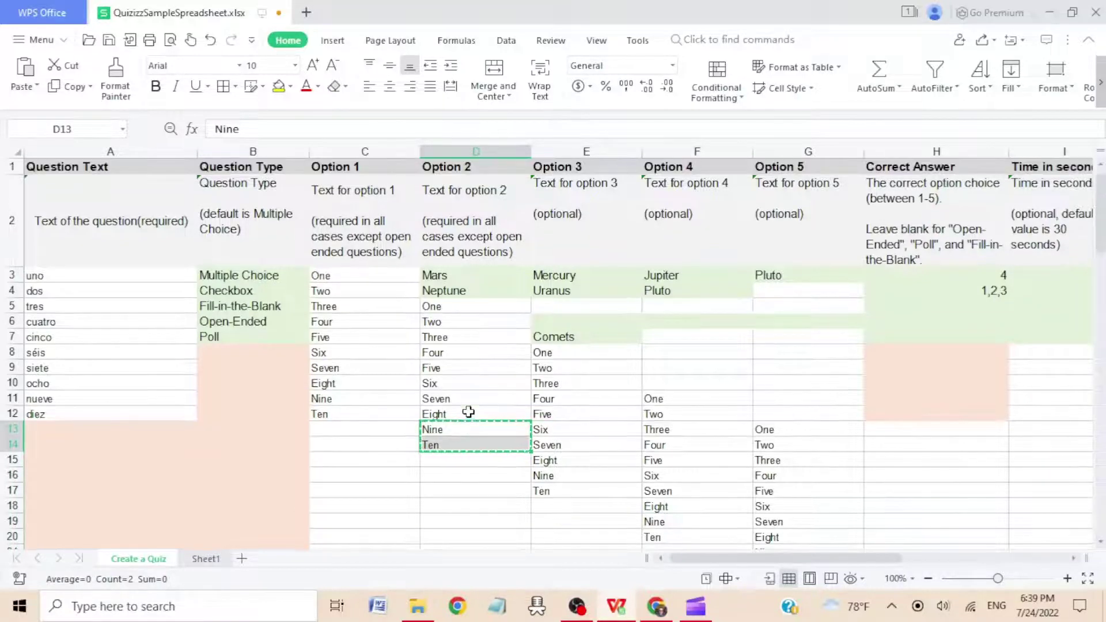
click(438, 276)
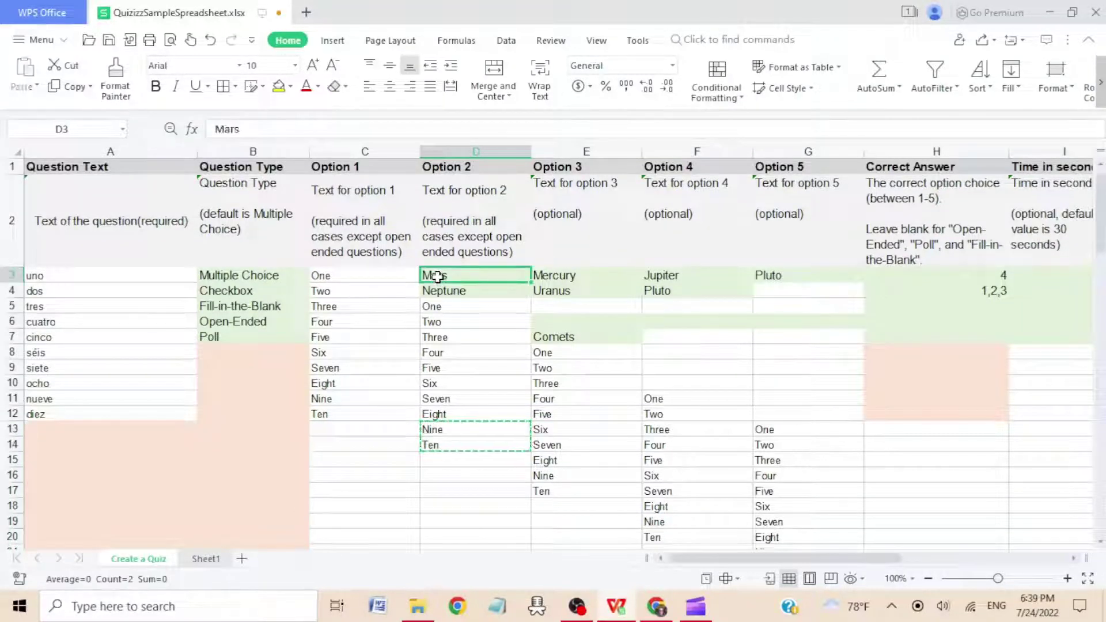
key(ctrl+v)
drag(539, 433, 548, 493)
key(ctrl+x)
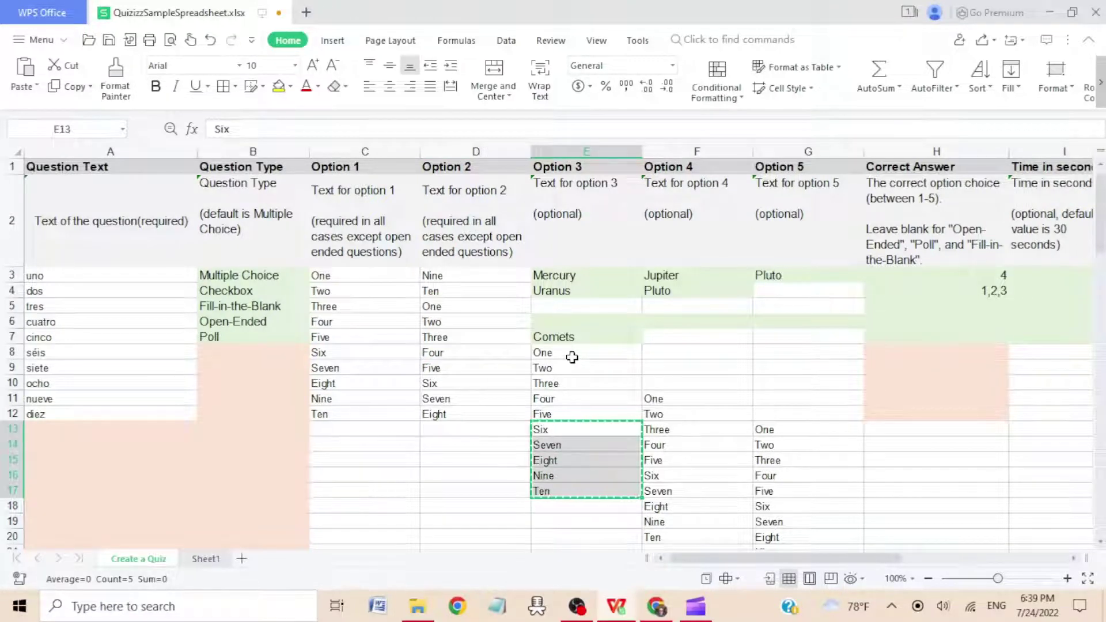
click(554, 277)
key(ctrl+v)
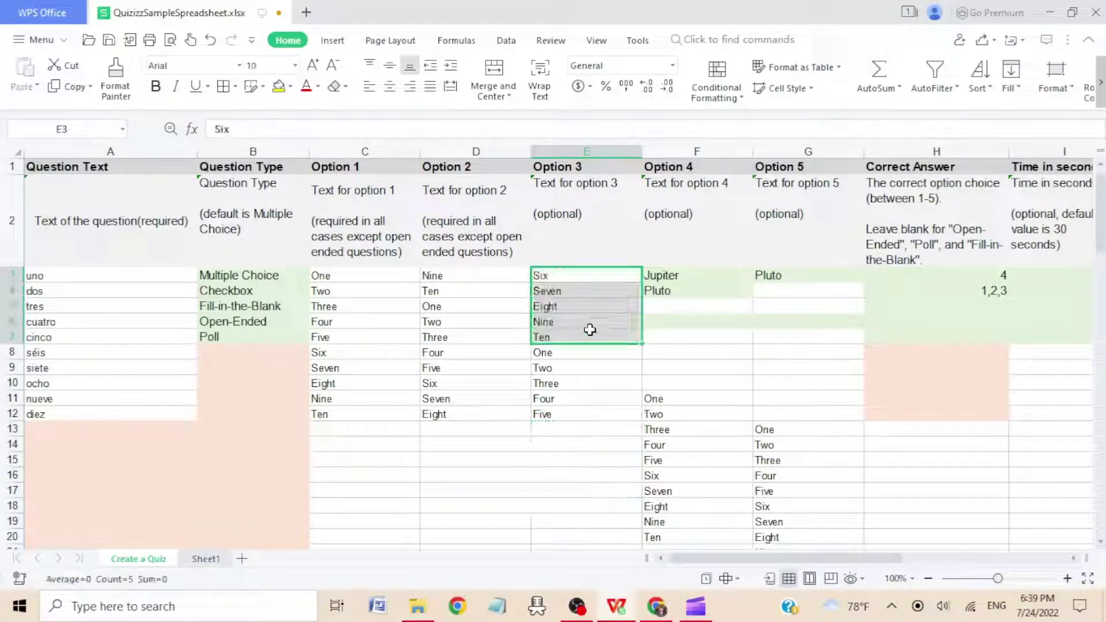
Move the overflowing Three–Ten in column F up to start at F3.
click(654, 432)
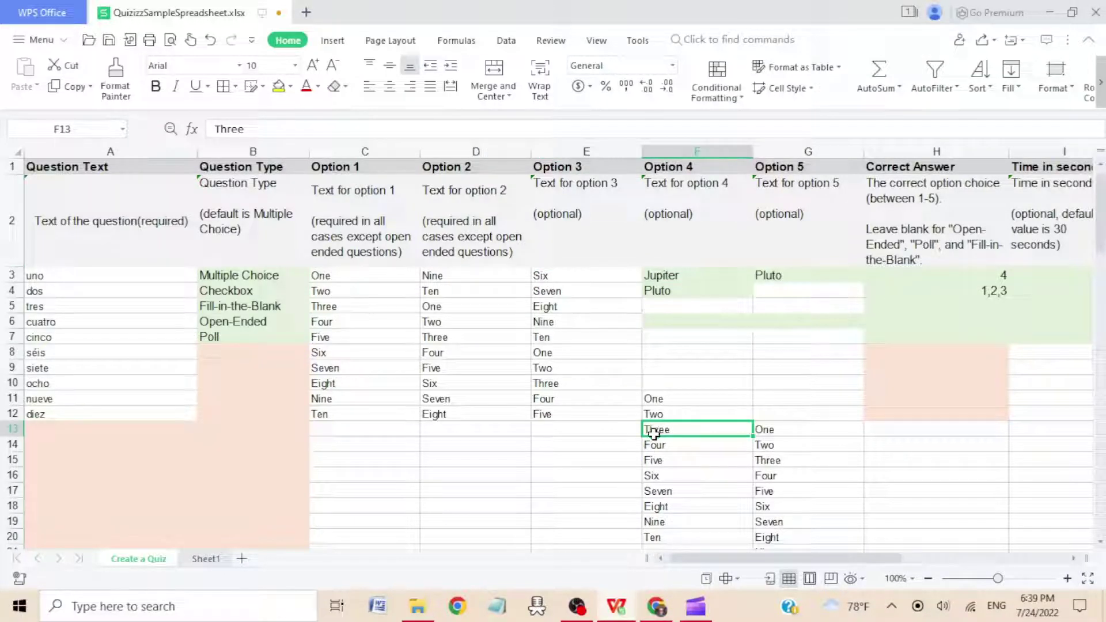
drag(654, 433, 663, 521)
key(ctrl+c)
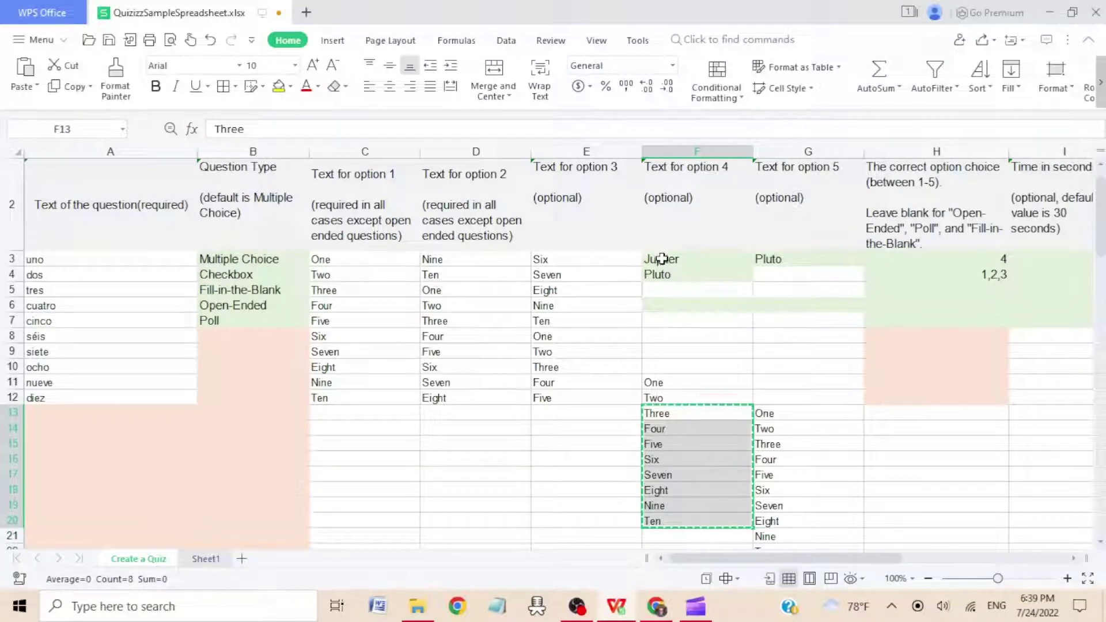
click(662, 259)
key(ctrl+v)
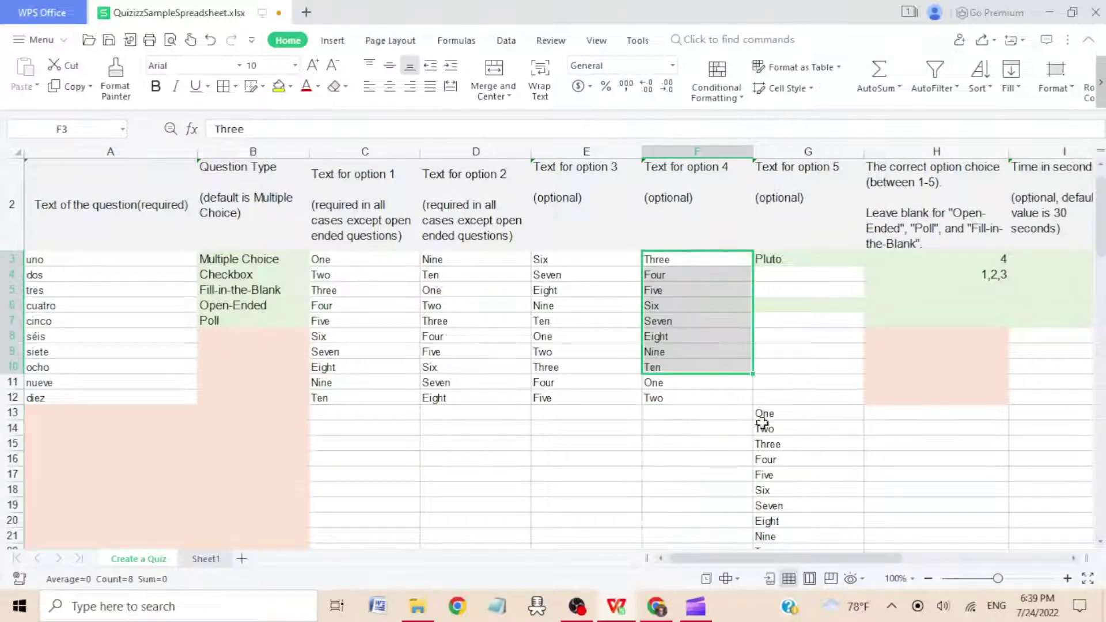
Shift column G's One–Ten block up to start at G12, undoing one misplaced paste.
scroll(793, 420, down, 1)
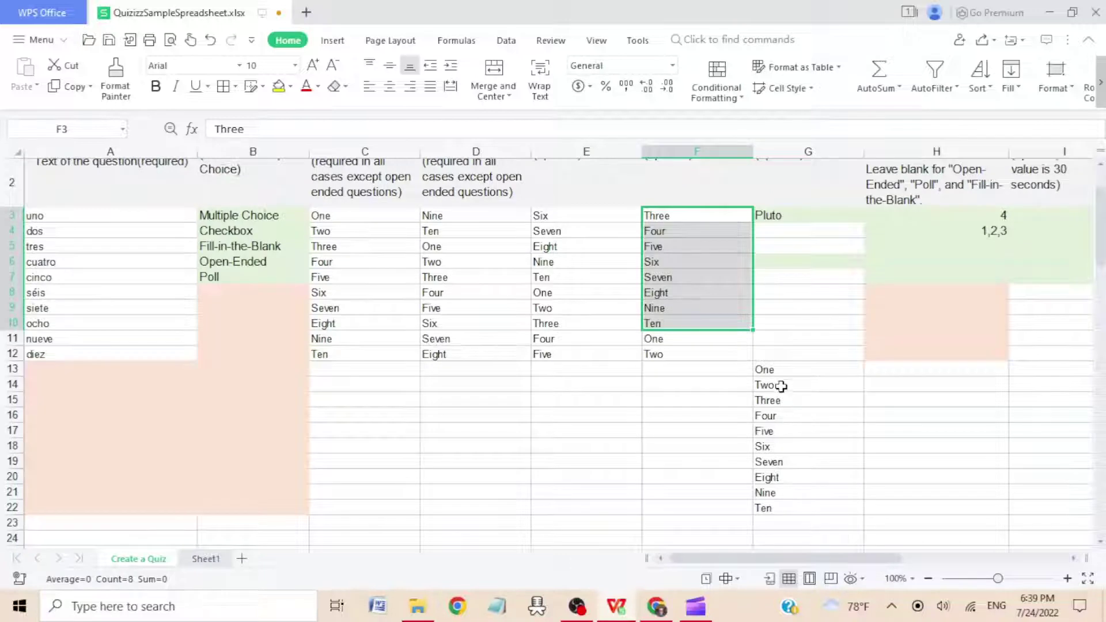
drag(766, 373, 766, 508)
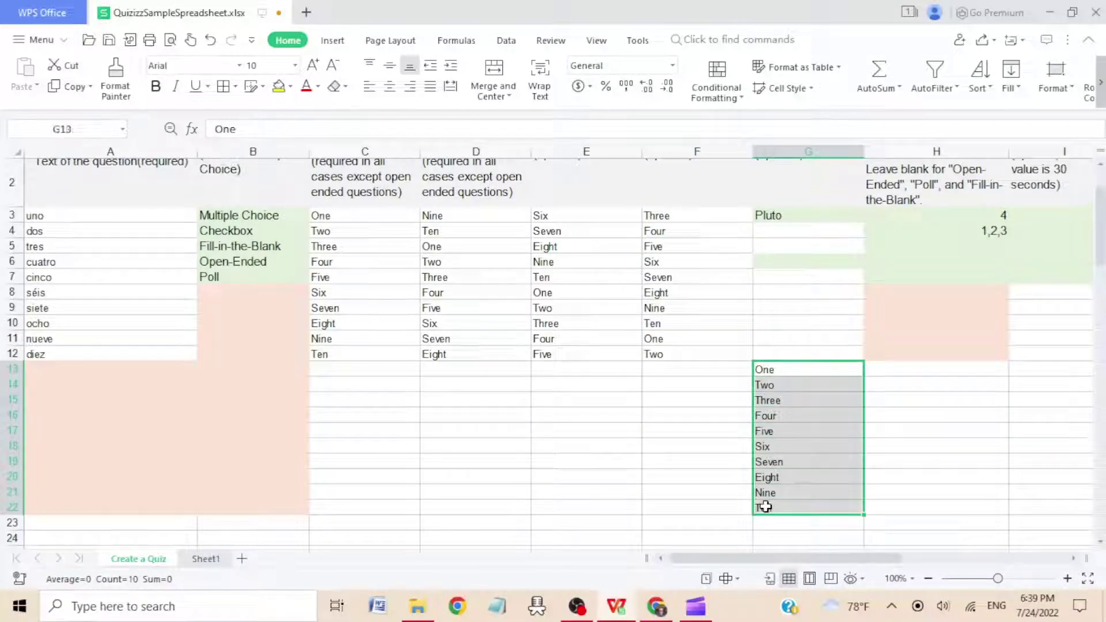
key(ctrl+c)
click(763, 356)
key(ctrl+v)
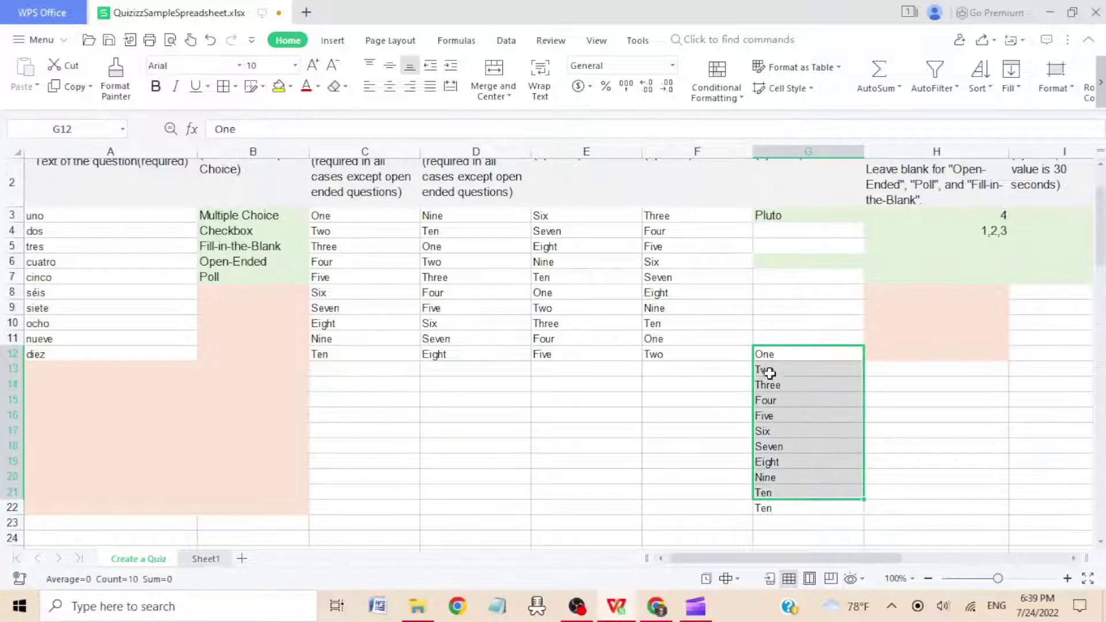
click(775, 400)
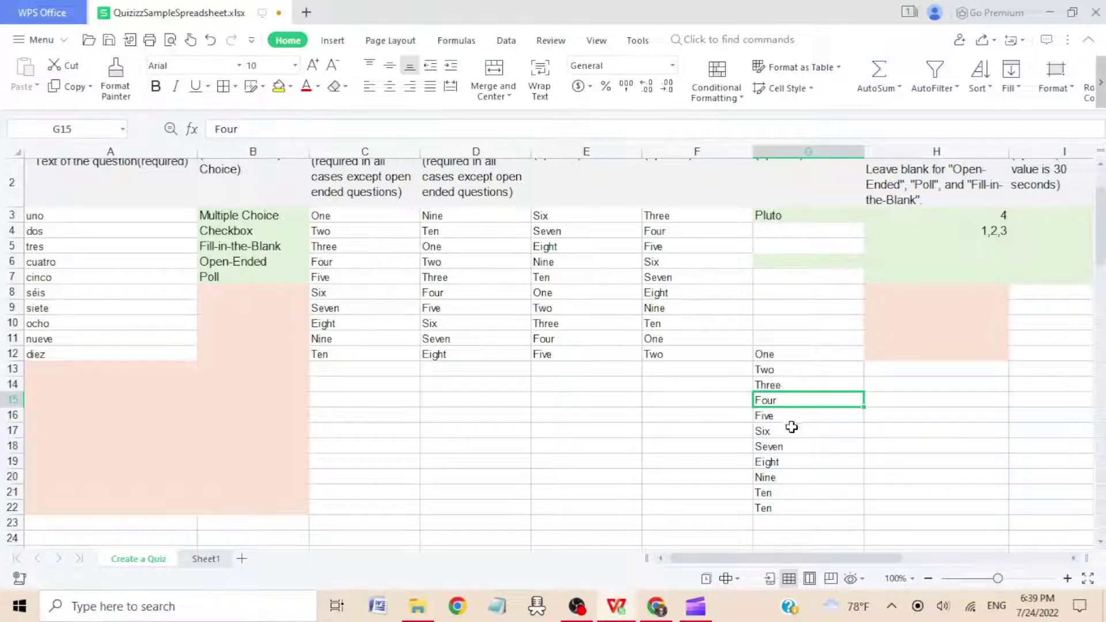
key(ctrl+z)
drag(767, 371, 766, 501)
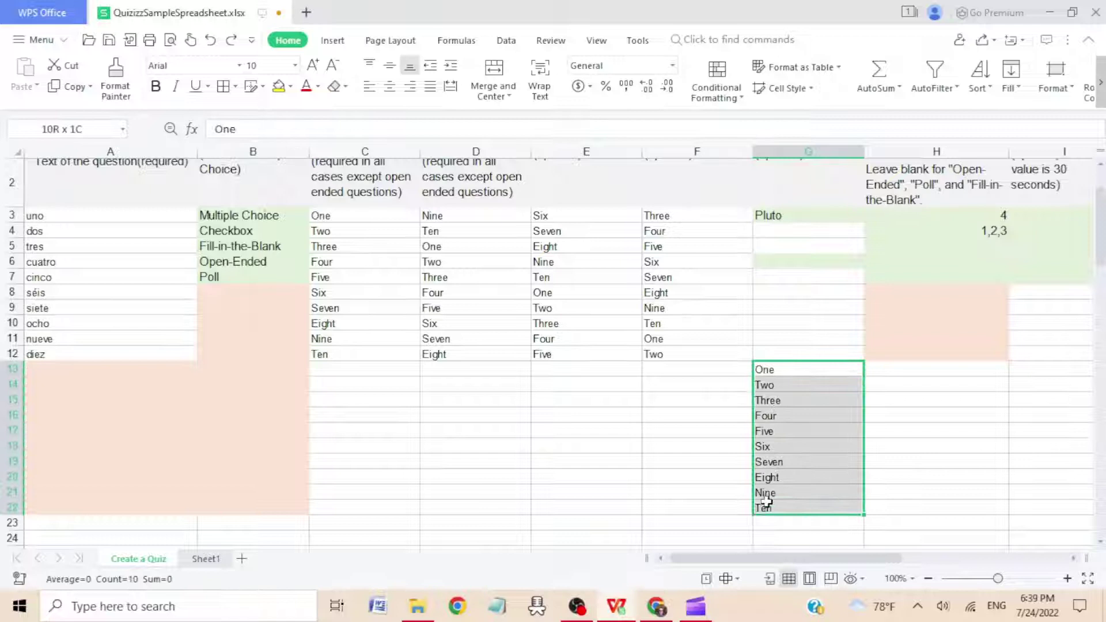
key(ctrl+c)
click(767, 354)
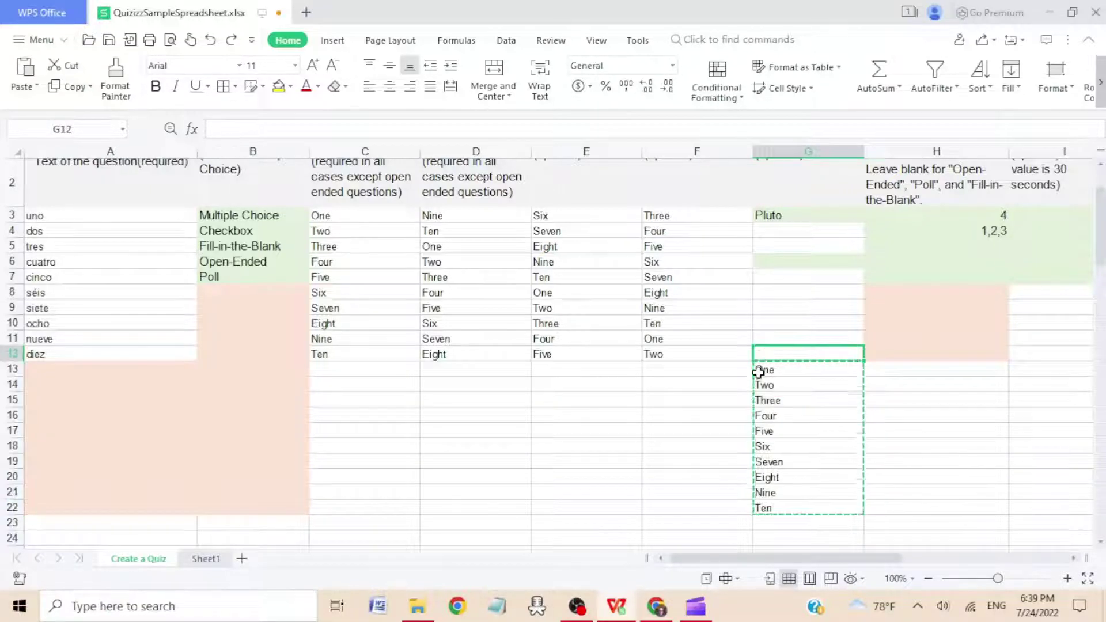
key(ctrl+v)
Move Two–Ten from G13:G21 to the top of option 5 at G3.
drag(770, 373, 753, 494)
key(ctrl+c)
click(767, 215)
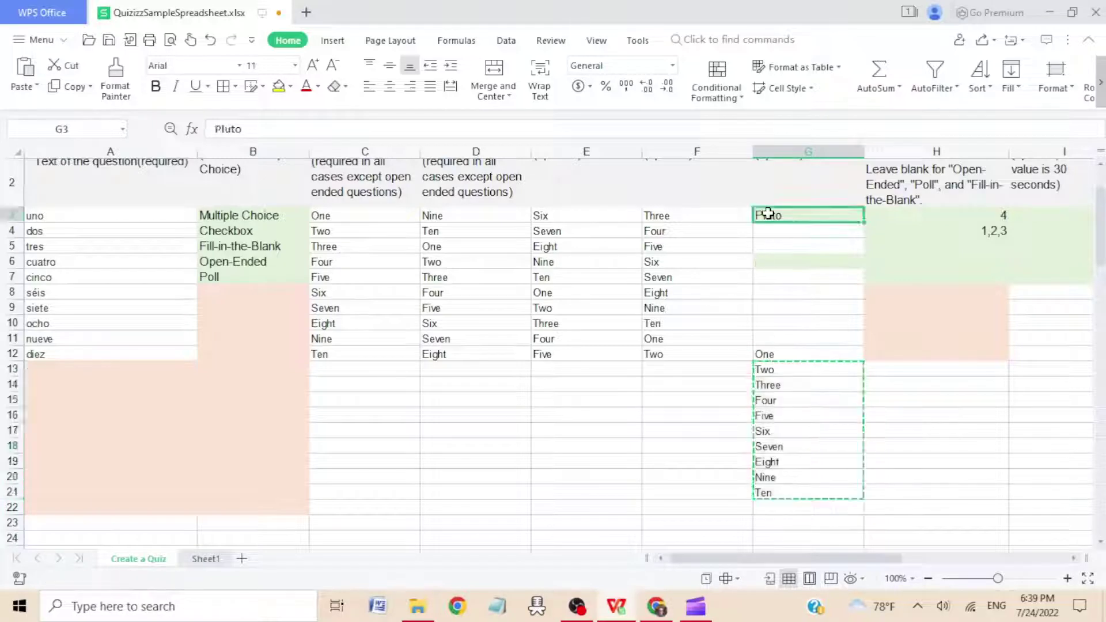
key(ctrl+v)
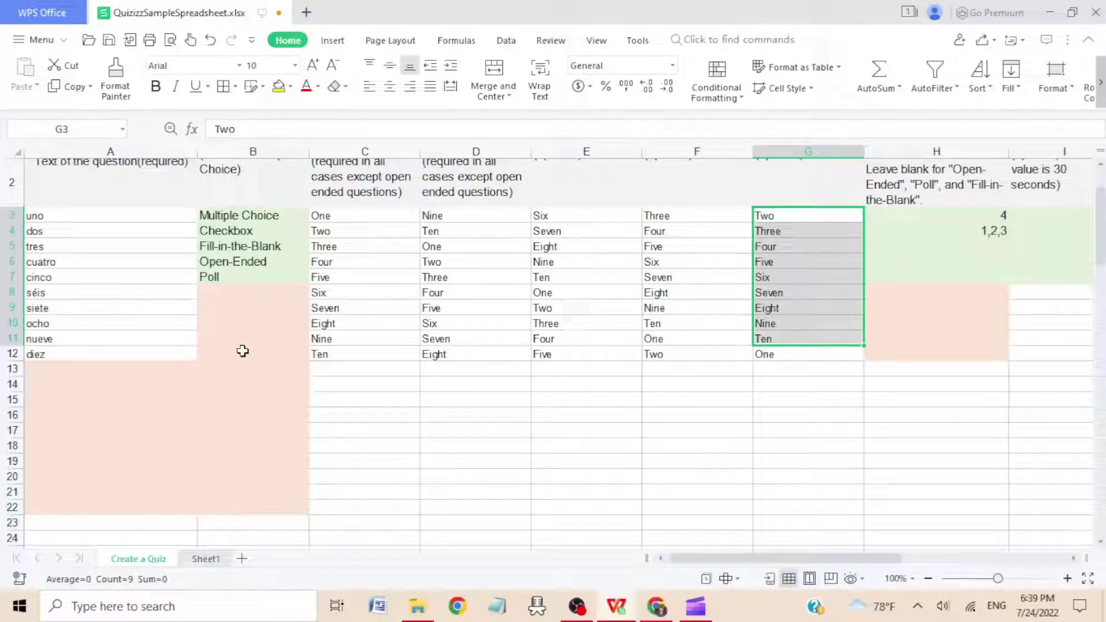
Copy the Multiple Choice question type from B3 into B4:B12.
click(242, 215)
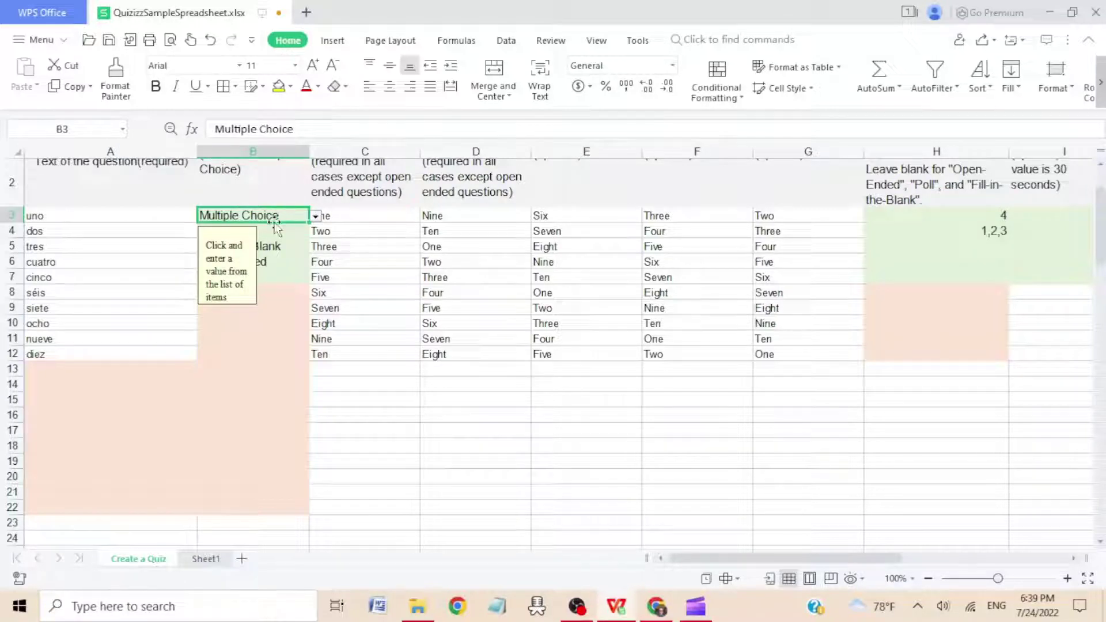
key(ctrl+c)
drag(282, 235, 285, 353)
key(ctrl+v)
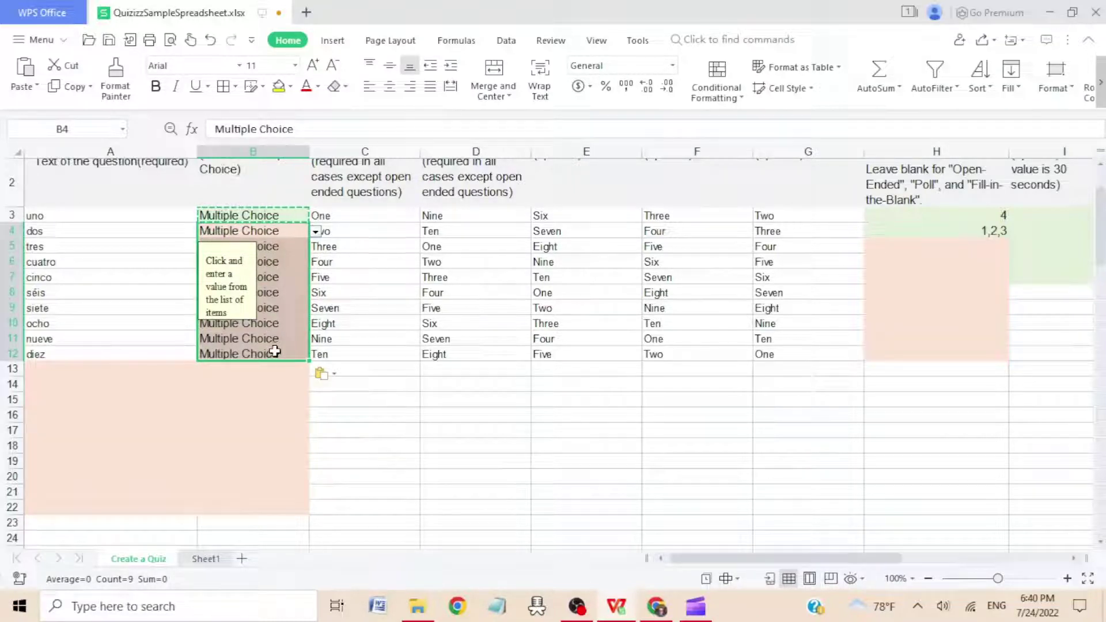
Enter 1 as the correct option in H3 and fill it down through H12.
scroll(909, 261, up, 1)
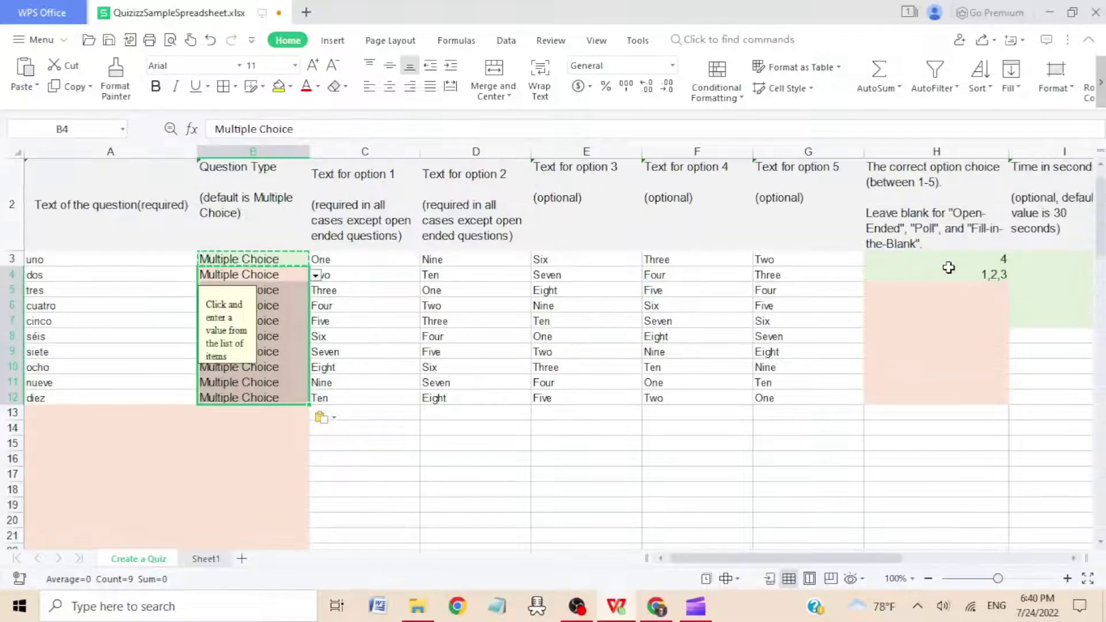
click(957, 259)
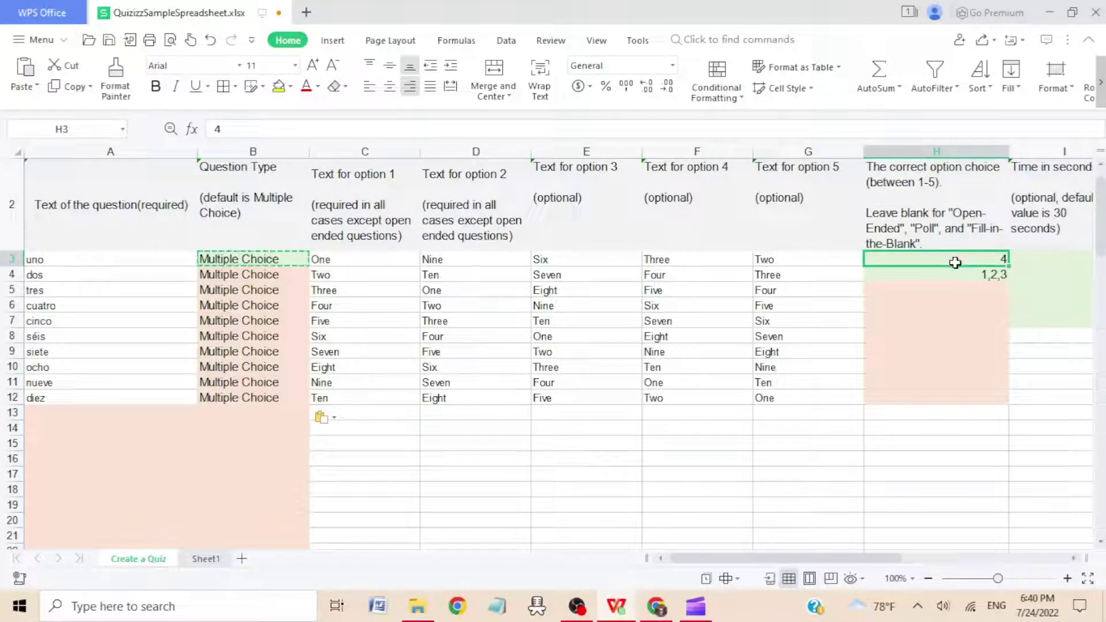
text(1)
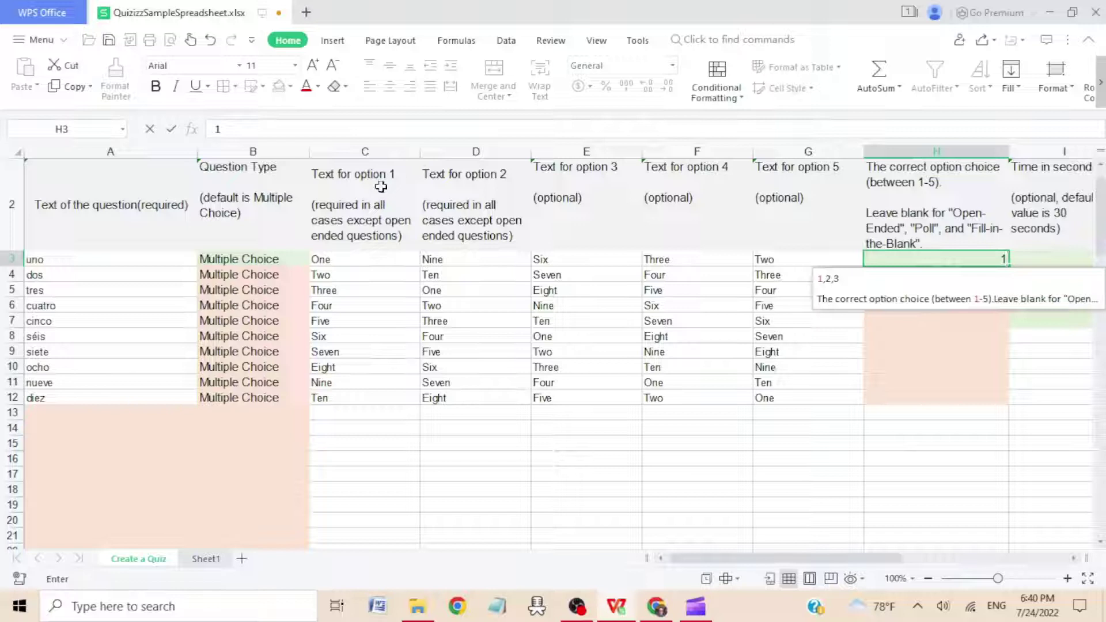
click(929, 353)
click(954, 265)
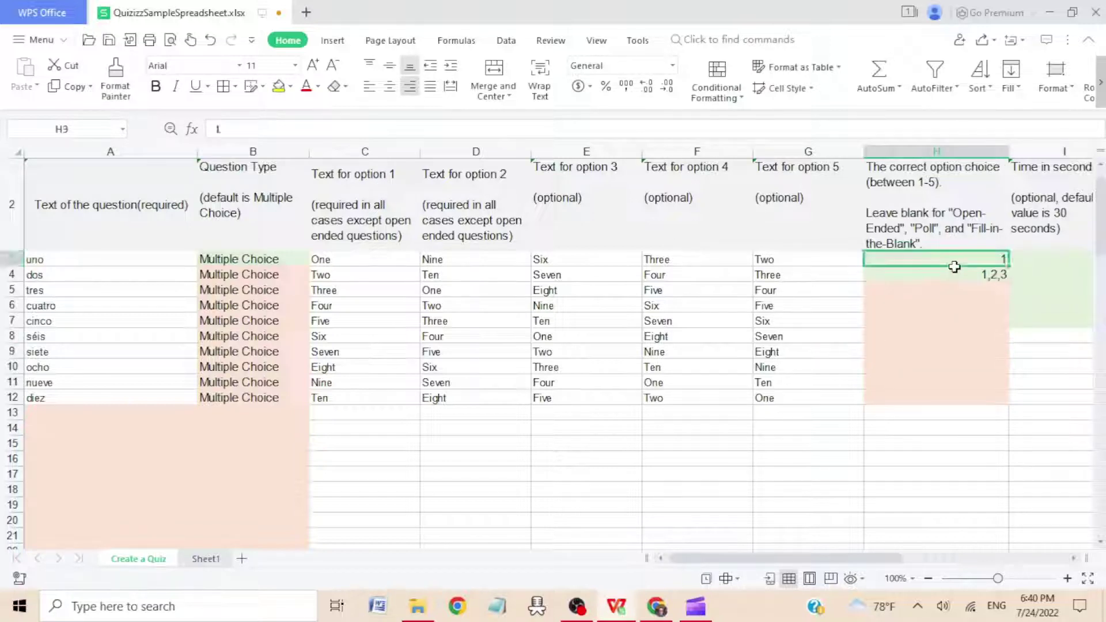
key(ctrl+c)
drag(950, 281, 934, 391)
key(ctrl+v)
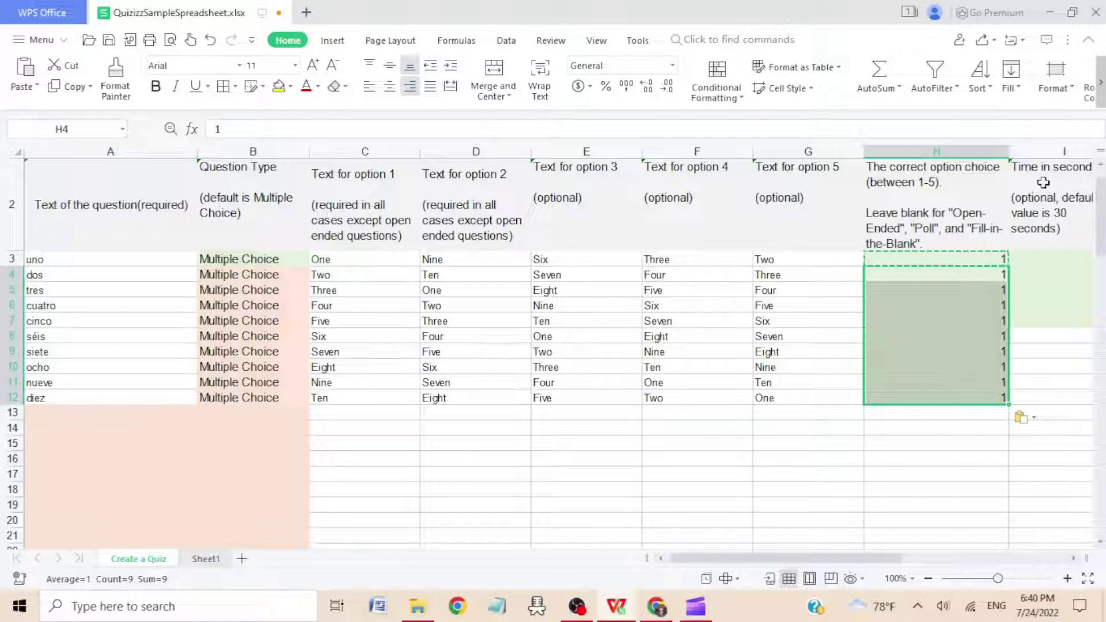
Copy the 20-second time from I3 into I4:I12.
drag(845, 563, 908, 565)
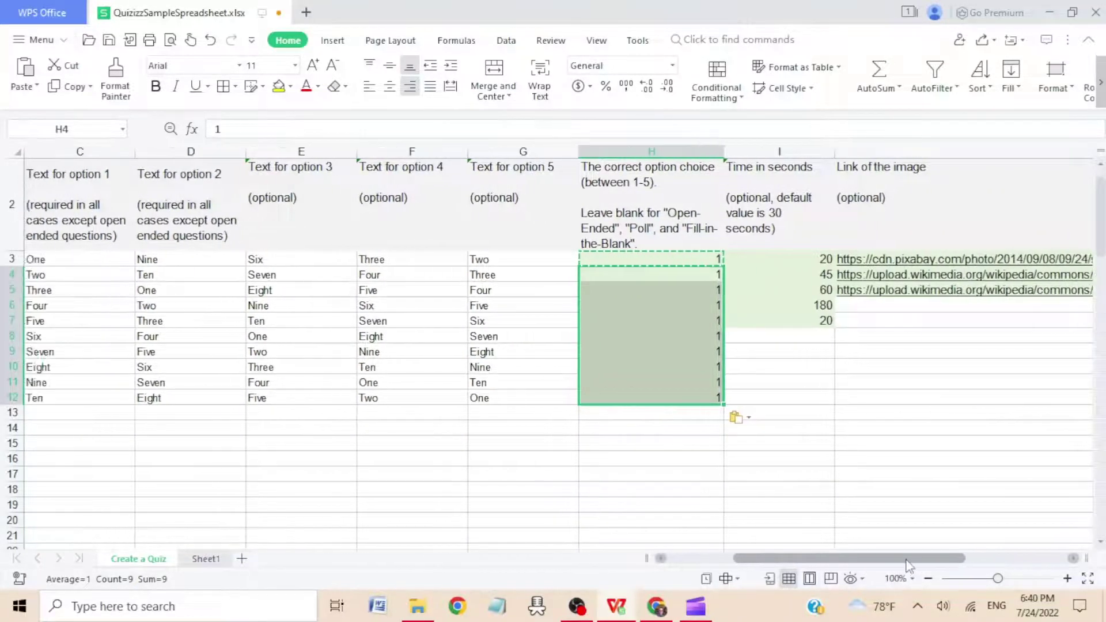
click(813, 264)
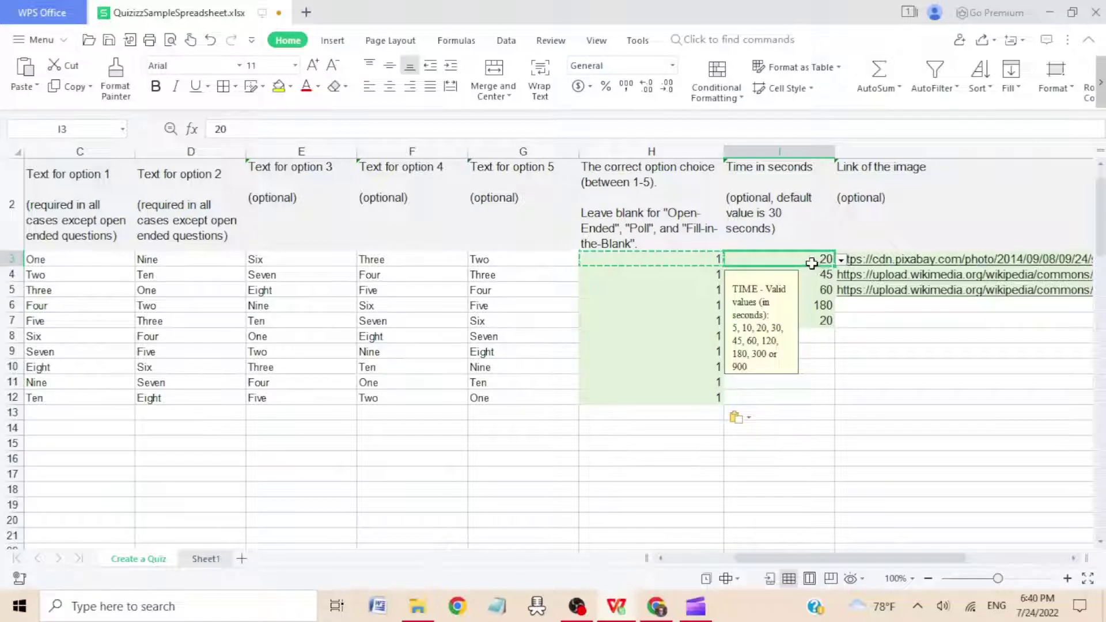
key(ctrl+c)
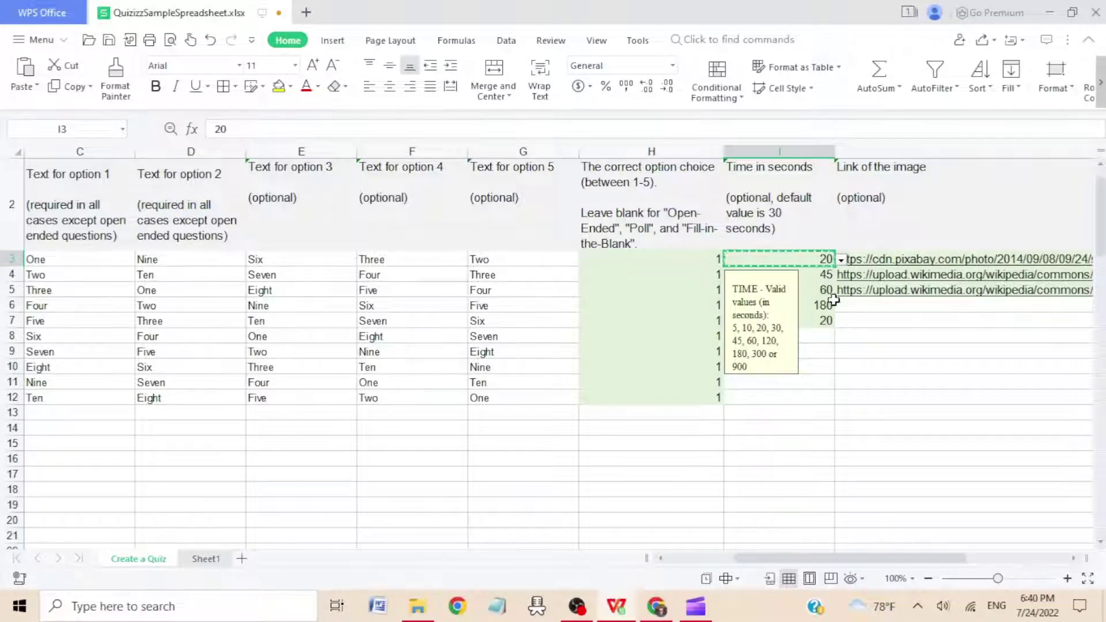
drag(826, 281, 817, 399)
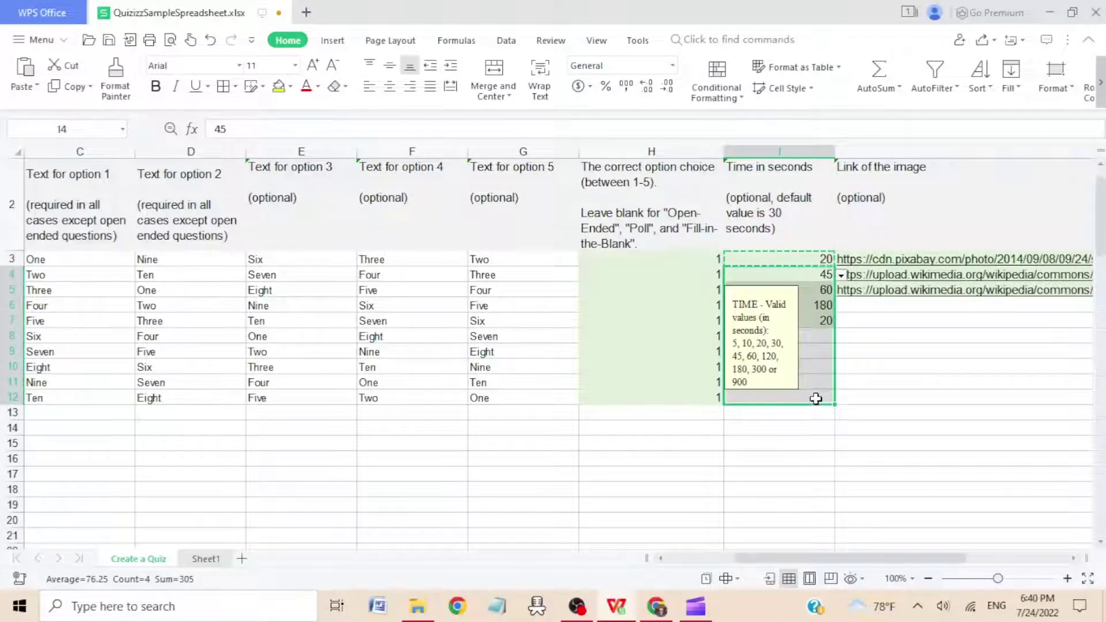
key(ctrl+v)
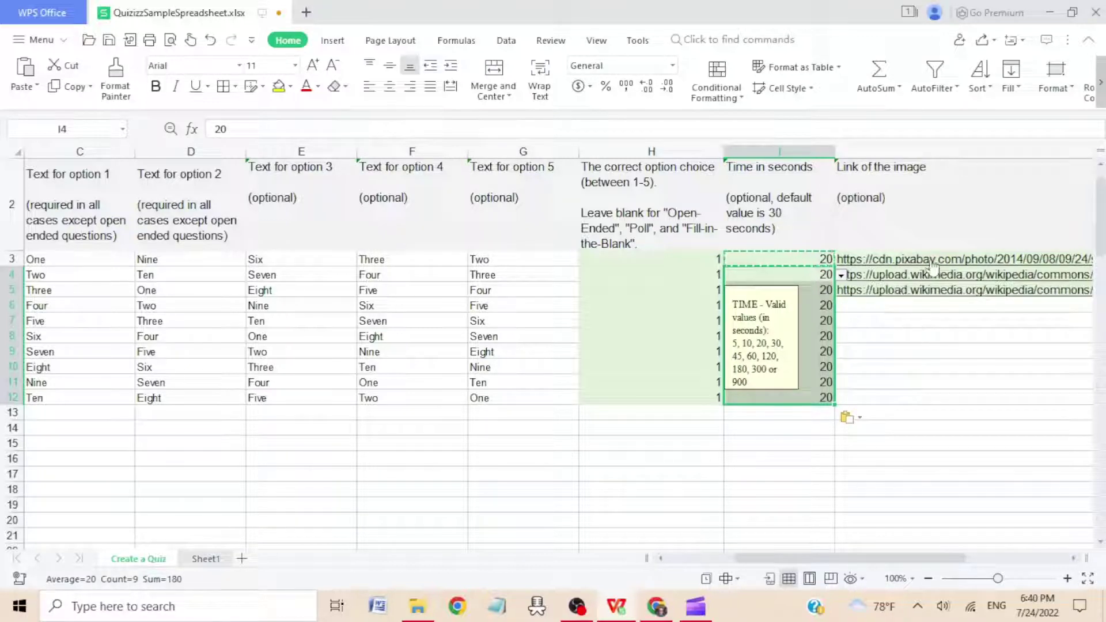
Clear the image links in column J, then save and close the spreadsheet.
drag(948, 357, 891, 262)
key(Delete)
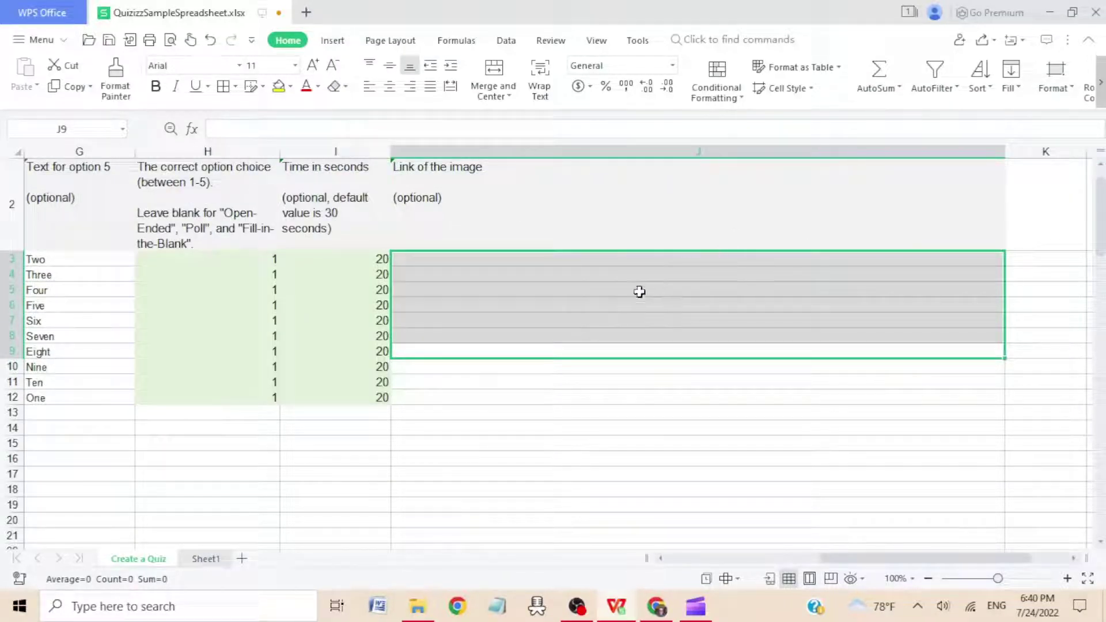
click(111, 44)
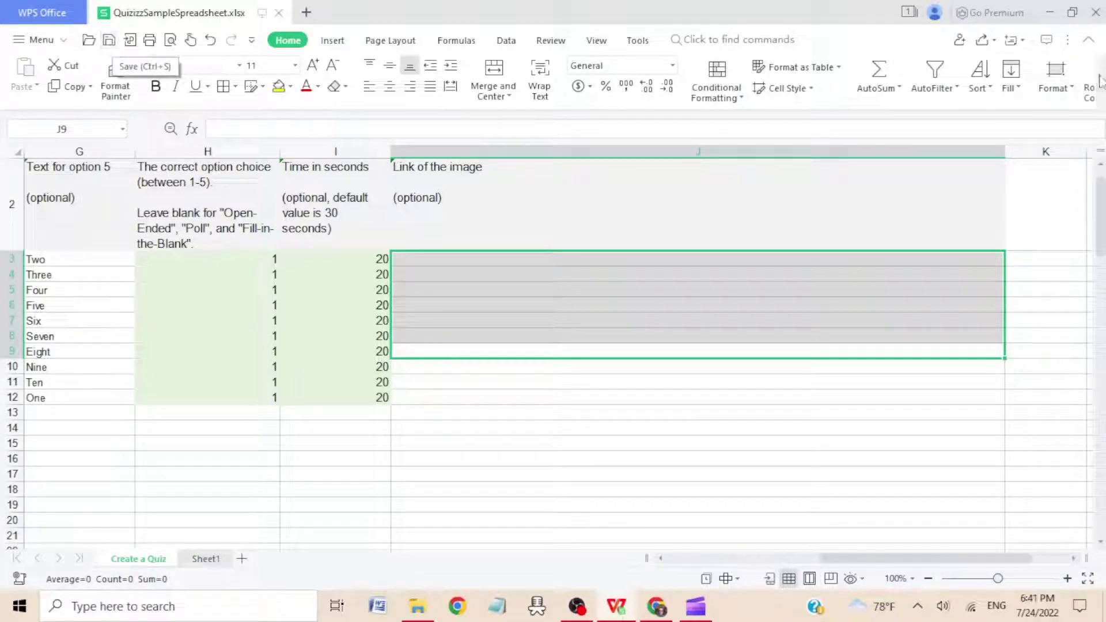
click(1095, 13)
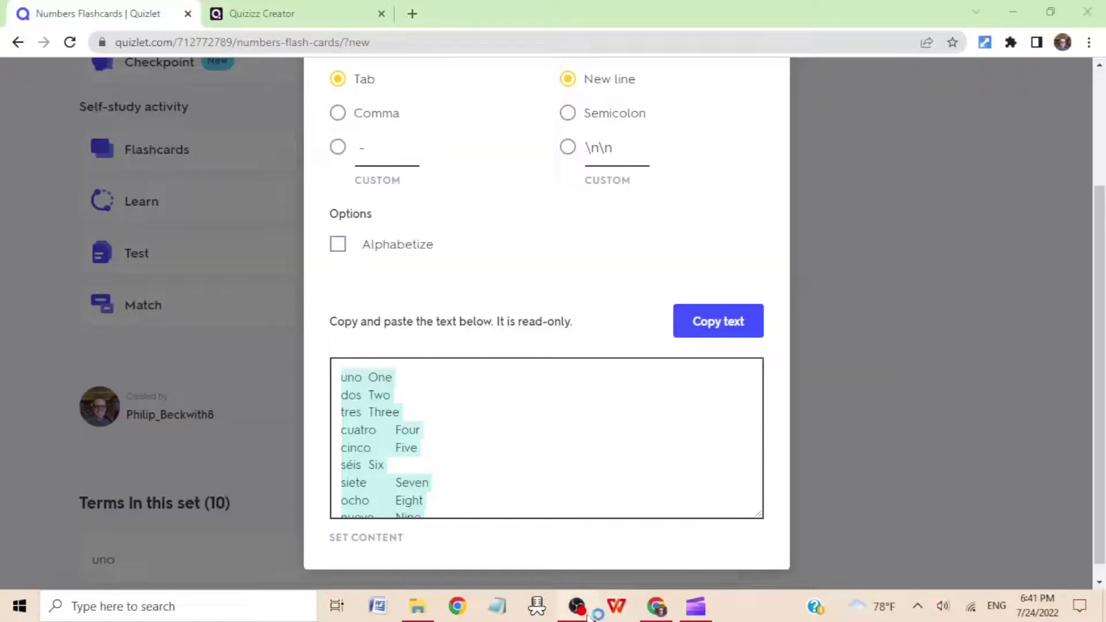
Upload QuizizzSampleSpreadsheet from Downloads and import its ten questions into the Numbers quiz.
click(302, 22)
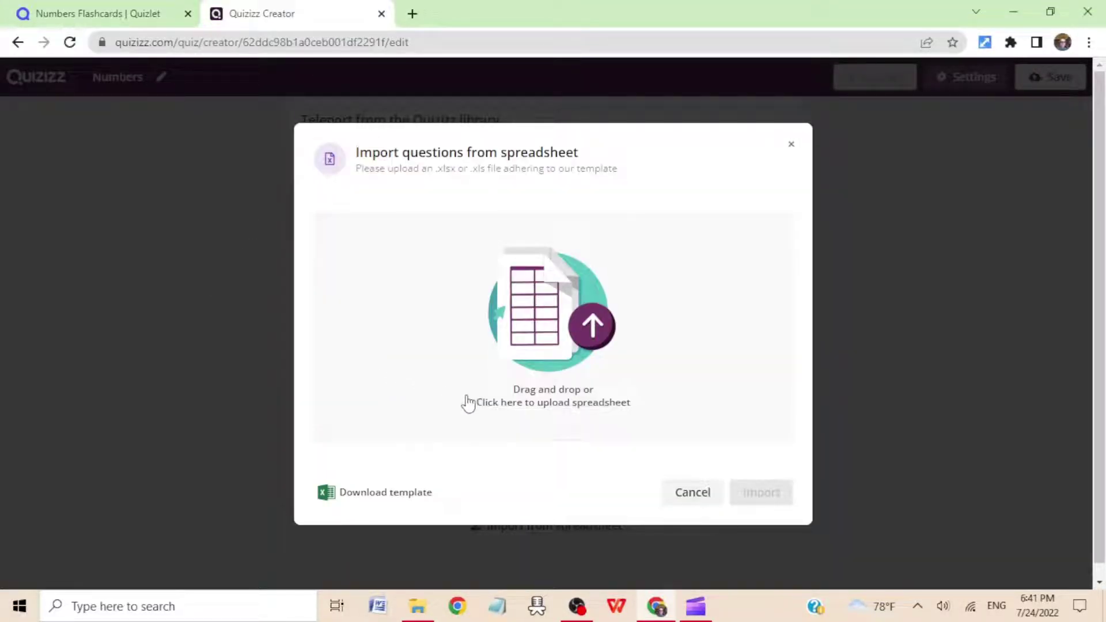
click(539, 392)
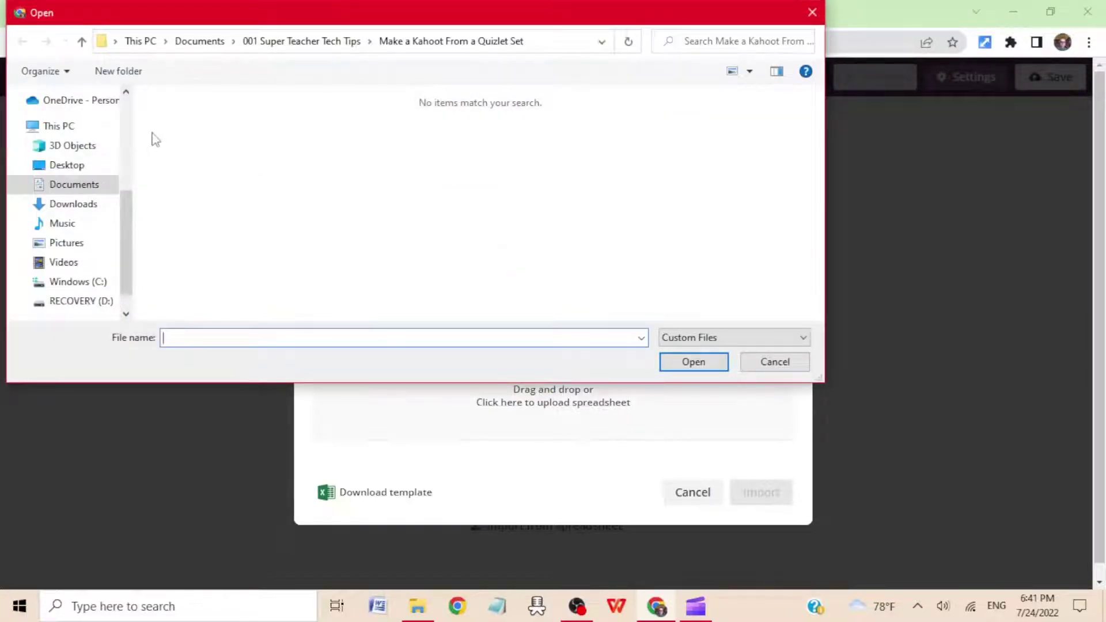
click(63, 204)
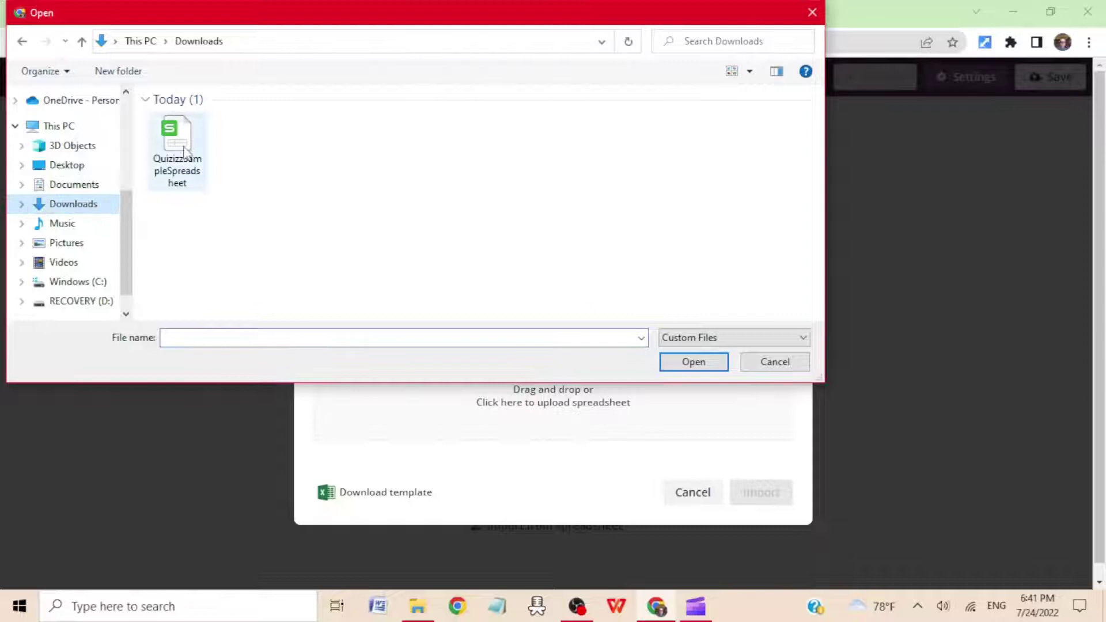
double_click(179, 142)
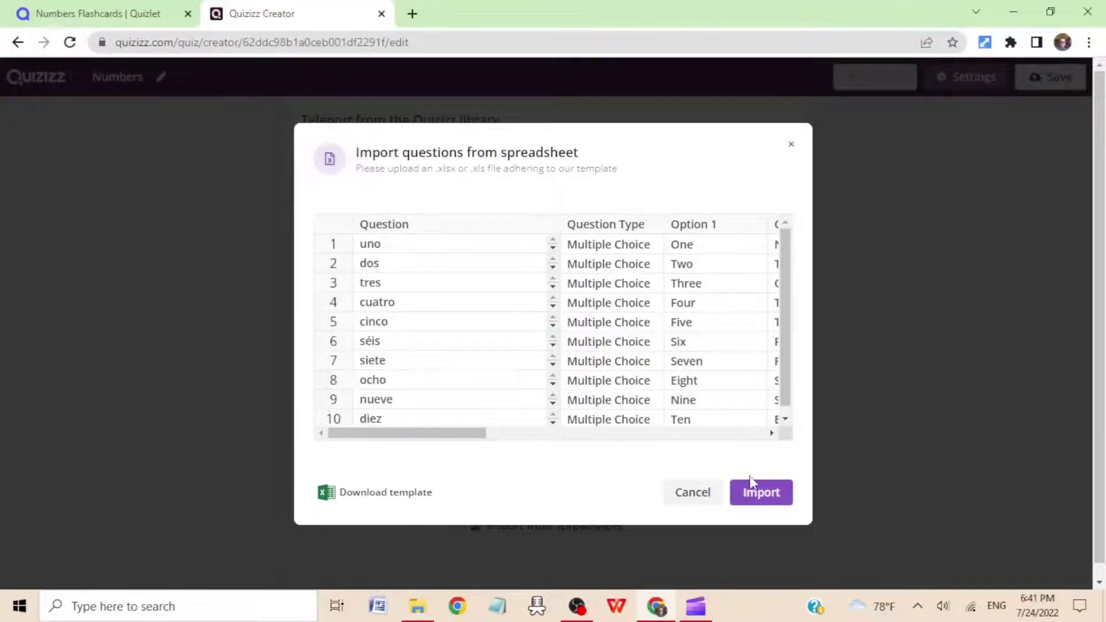
click(771, 494)
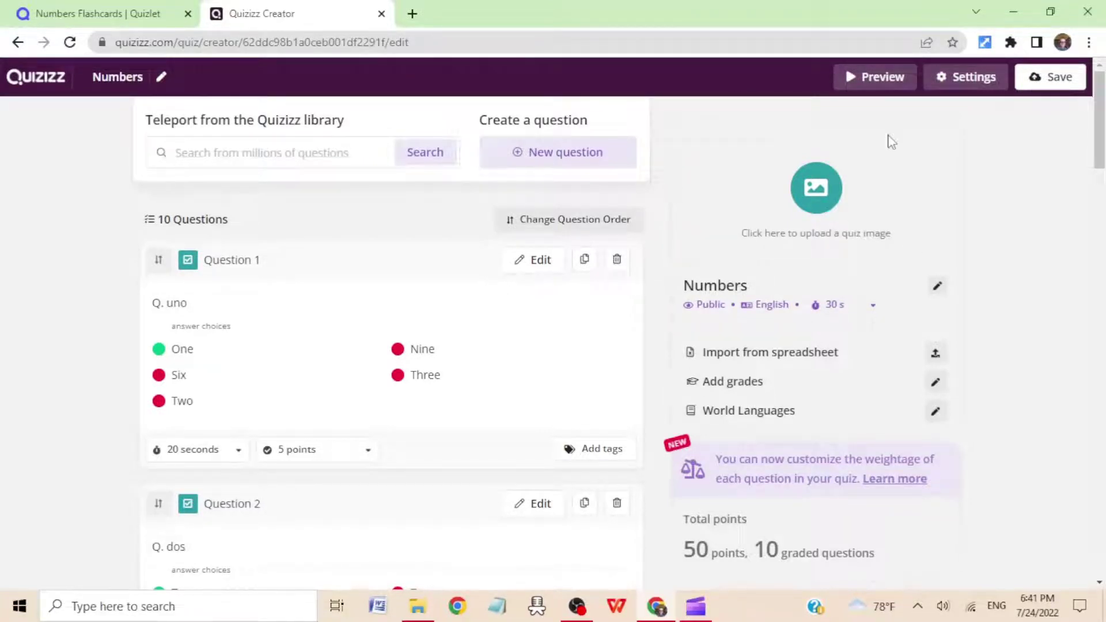
Choose 7th as the Numbers quiz's starting grade in Quiz settings and save the quiz.
click(1043, 79)
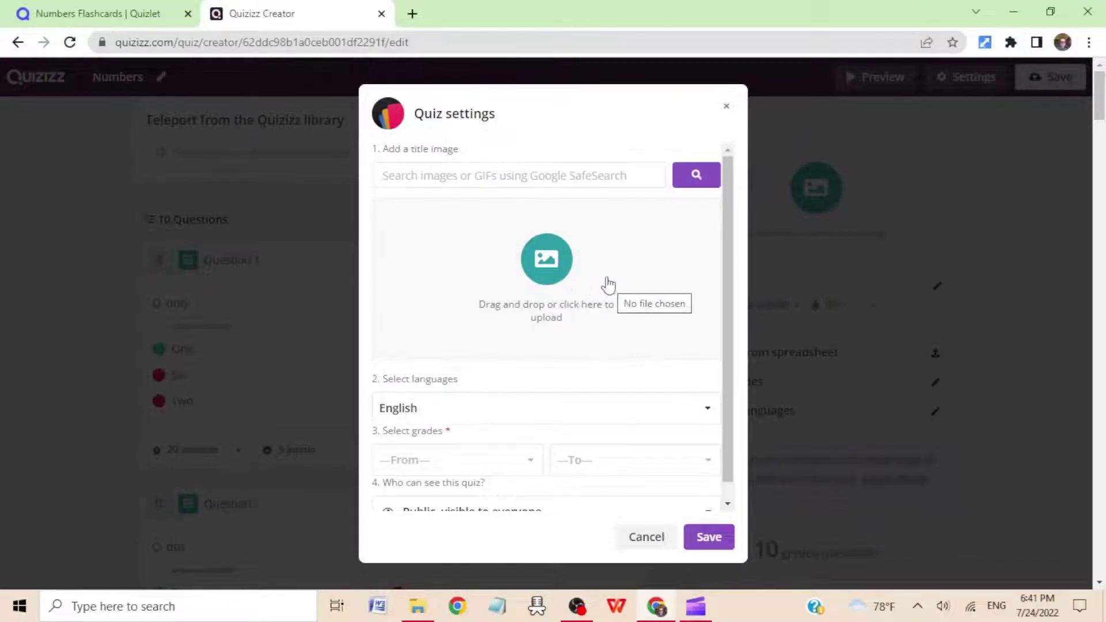
scroll(609, 285, down, 2)
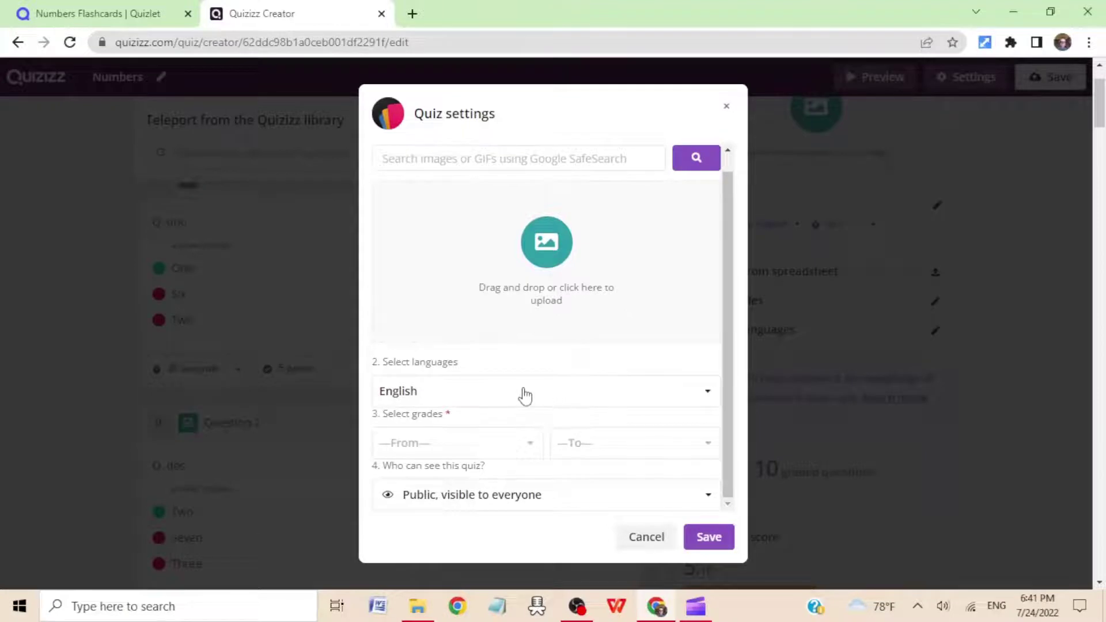
click(484, 443)
scroll(459, 521, down, 3)
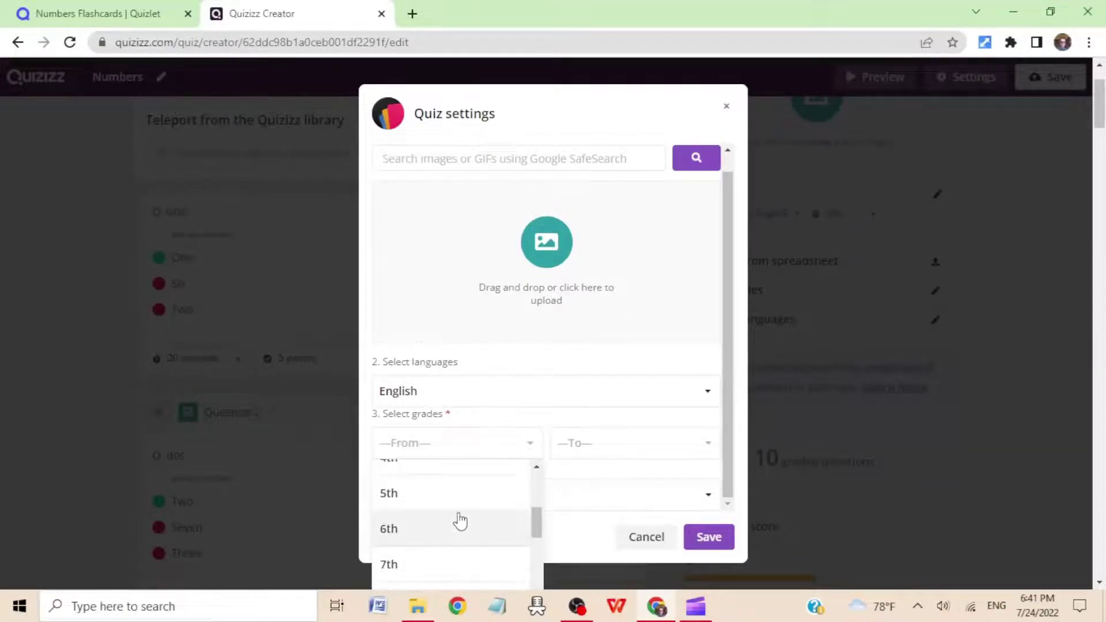
click(436, 564)
scroll(555, 469, down, 2)
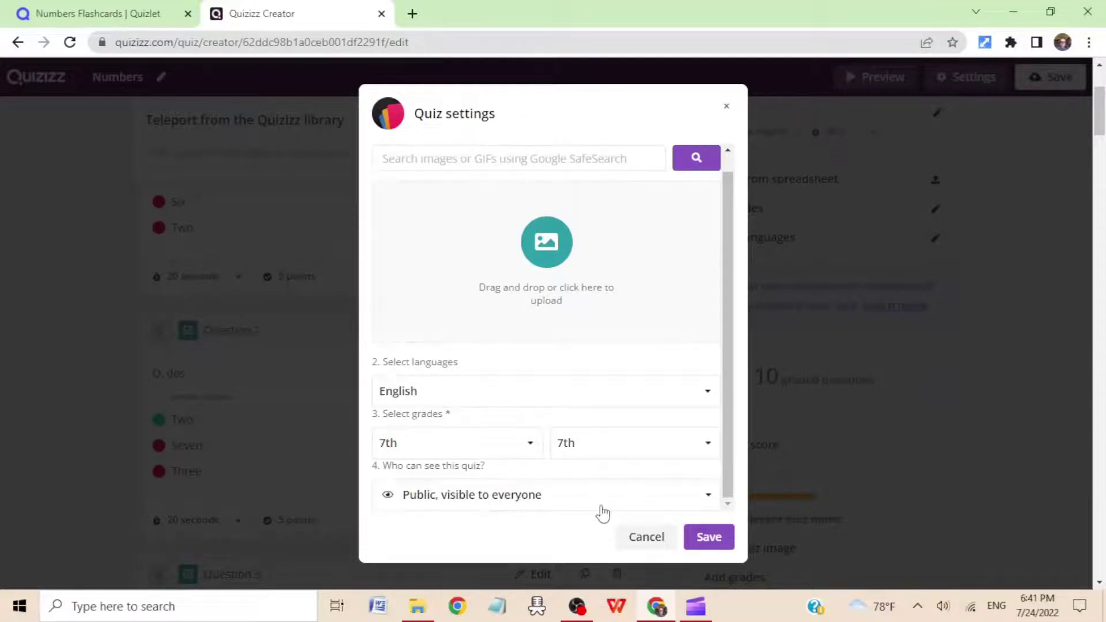
click(730, 539)
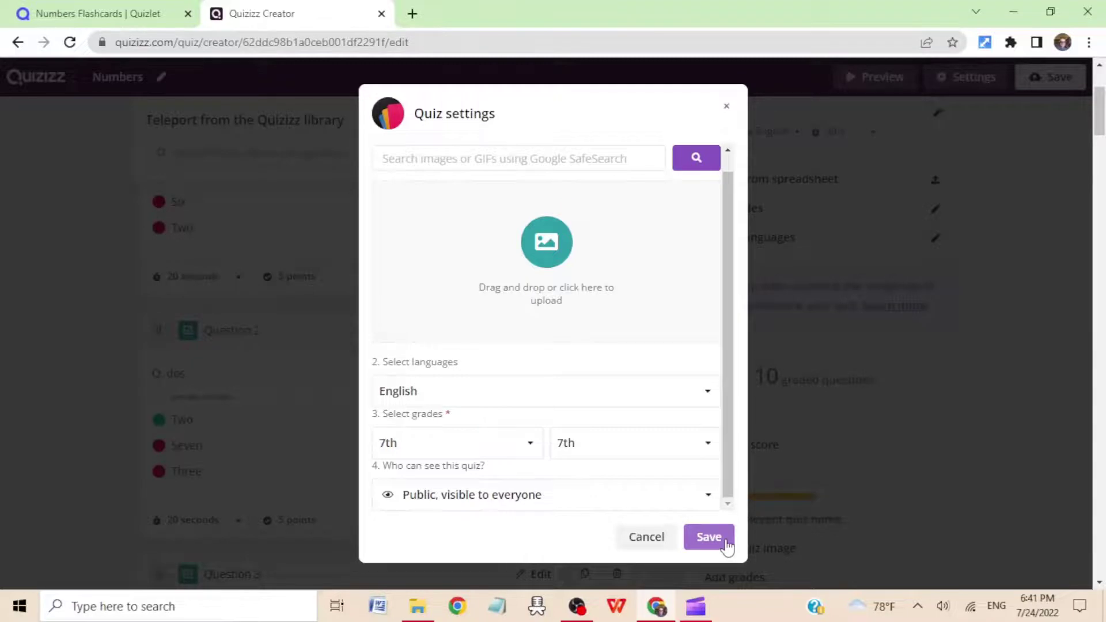
click(709, 537)
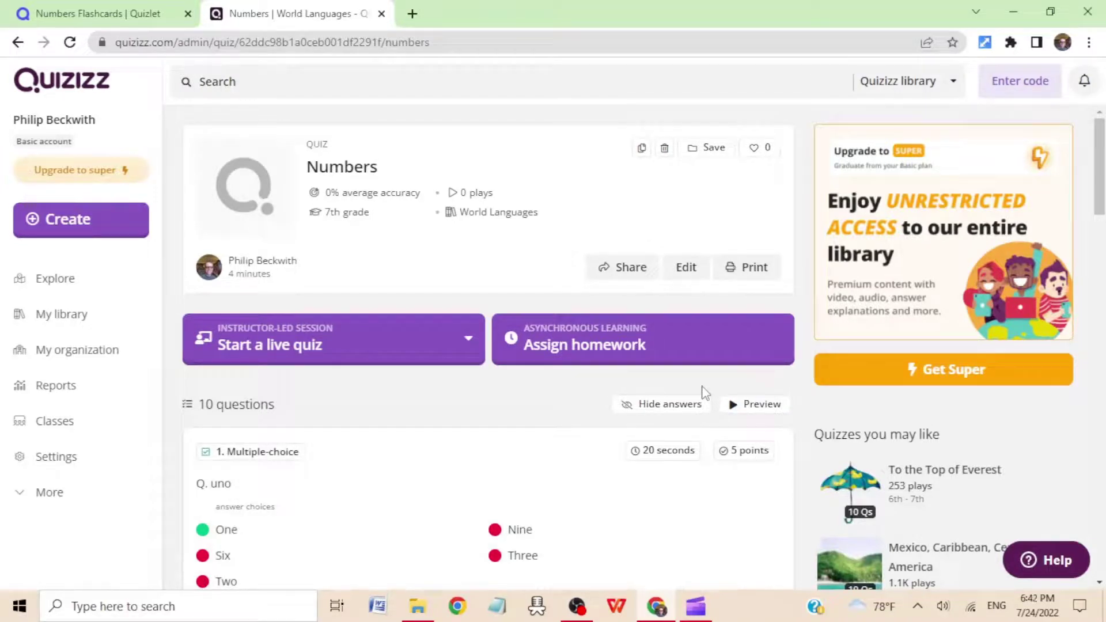
Start a Classic live game of Numbers and review its advanced activity settings.
click(357, 354)
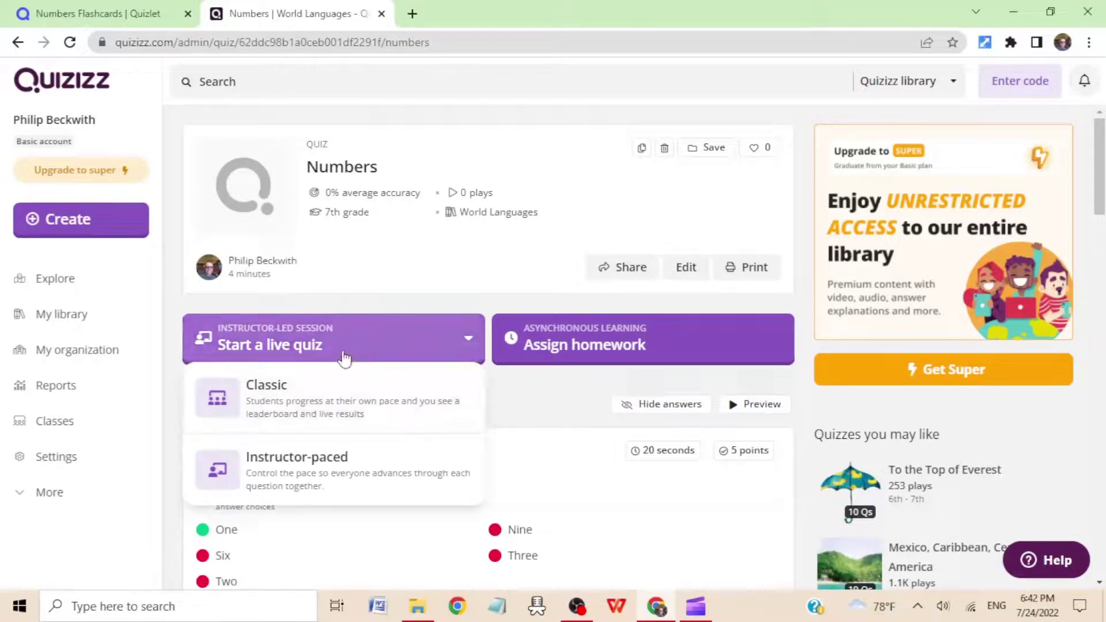
click(330, 399)
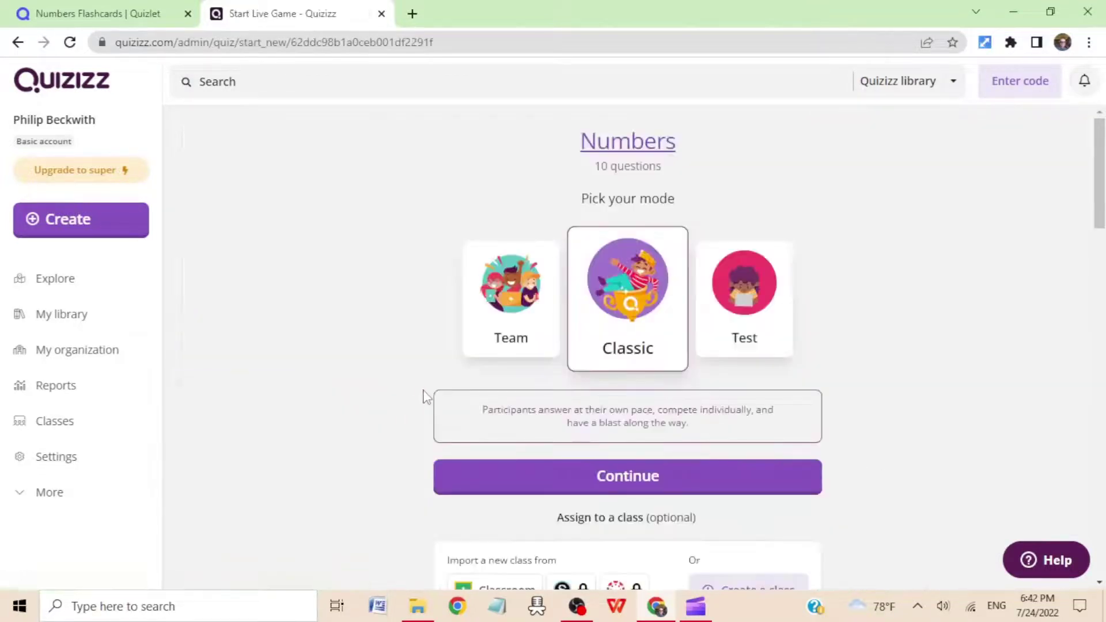
scroll(758, 420, down, 8)
scroll(789, 421, down, 6)
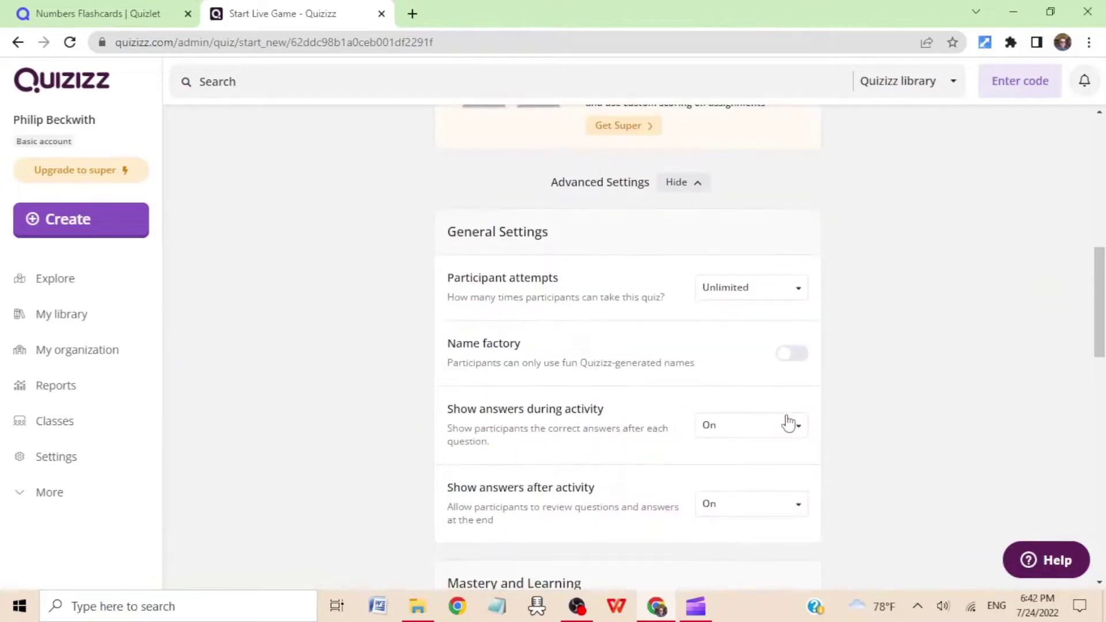
scroll(789, 421, down, 8)
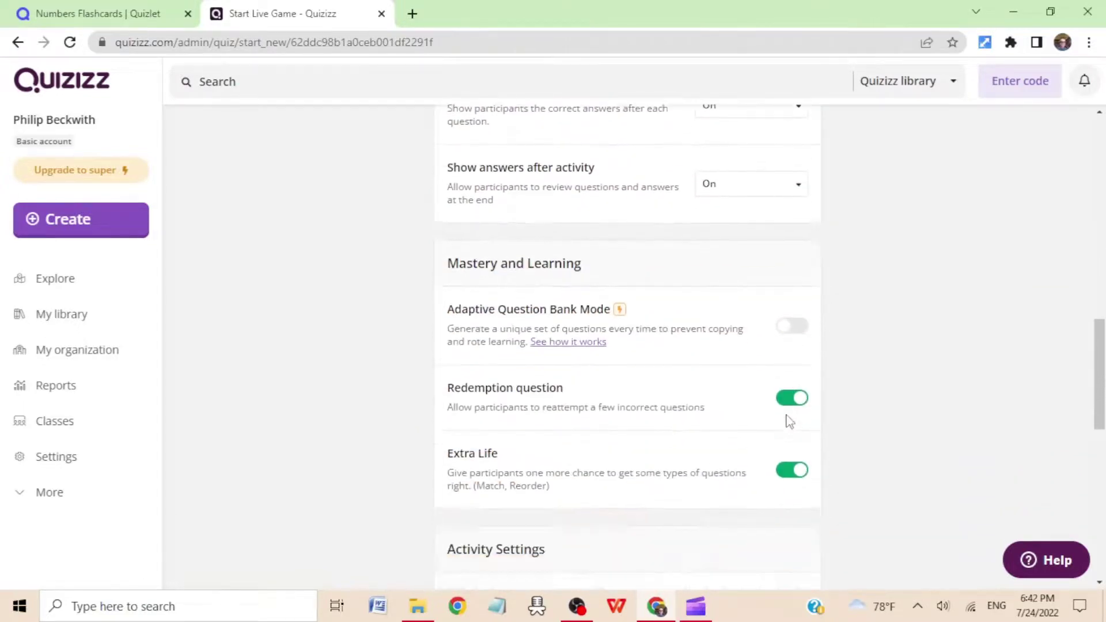